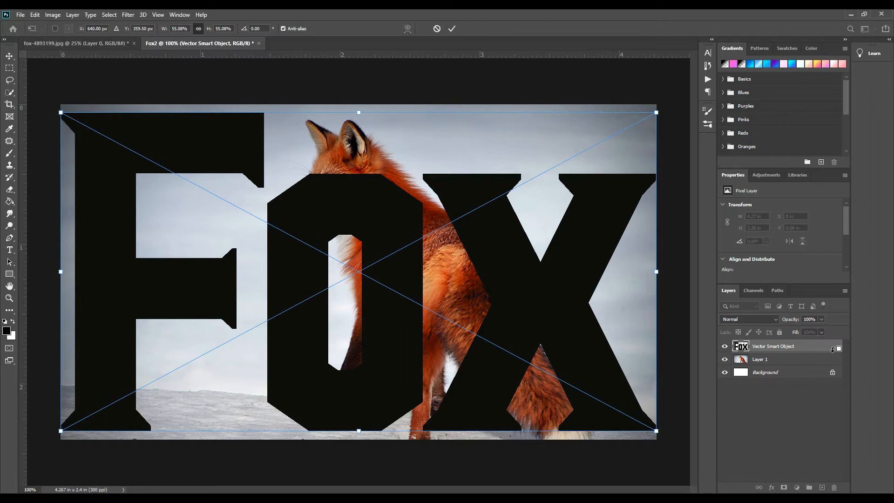
# Place the Fox lettering, then move the fox photo layer above it and clip the photo to the letters
pyautogui.press('Return')
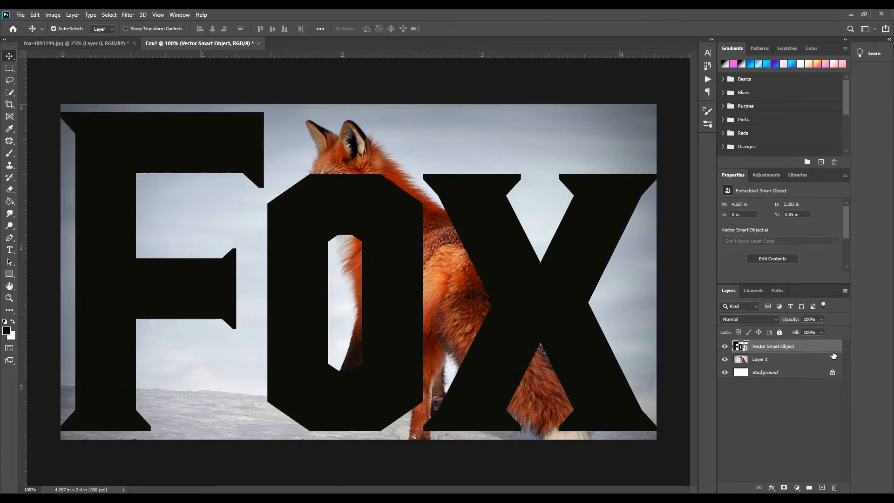
pyautogui.moveTo(764, 359); pyautogui.dragTo(792, 340)
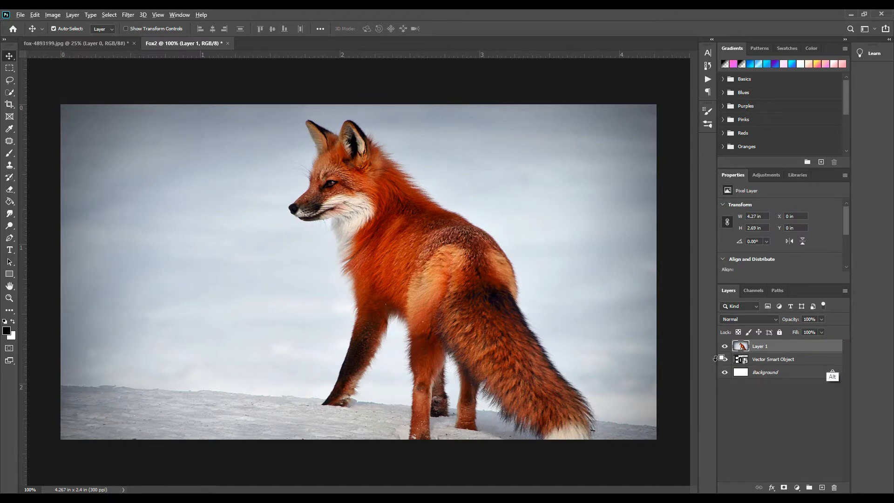
pyautogui.keyDown('alt'); pyautogui.click(833, 353); pyautogui.keyUp('alt')
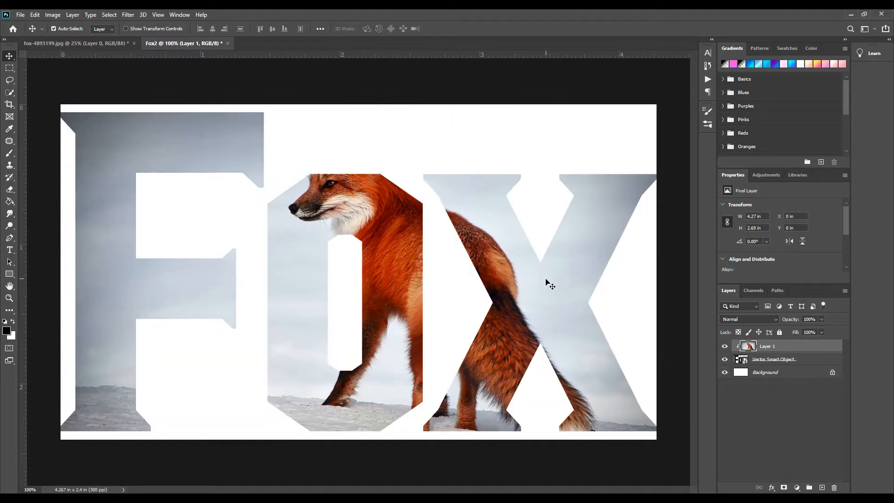
pyautogui.moveTo(495, 305); pyautogui.dragTo(515, 315)
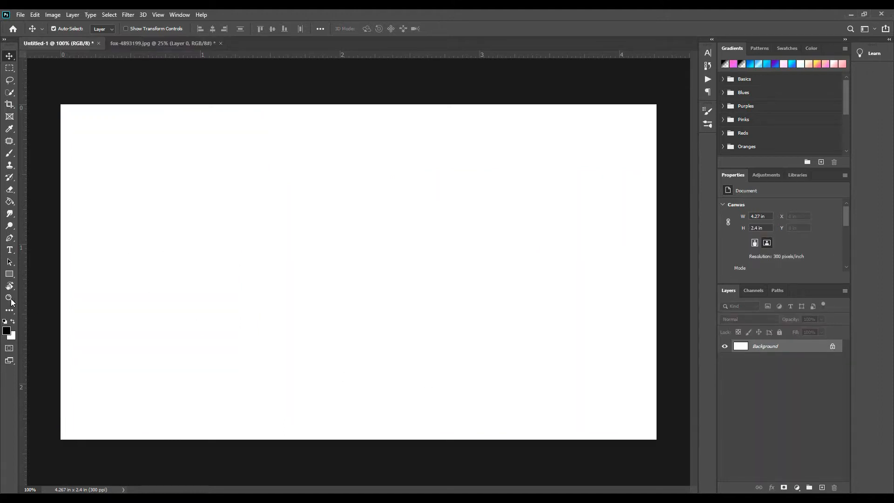
# Draw a black rectangle of about 146 × 175 px on the upper part of the blank canvas
pyautogui.click(9, 274)
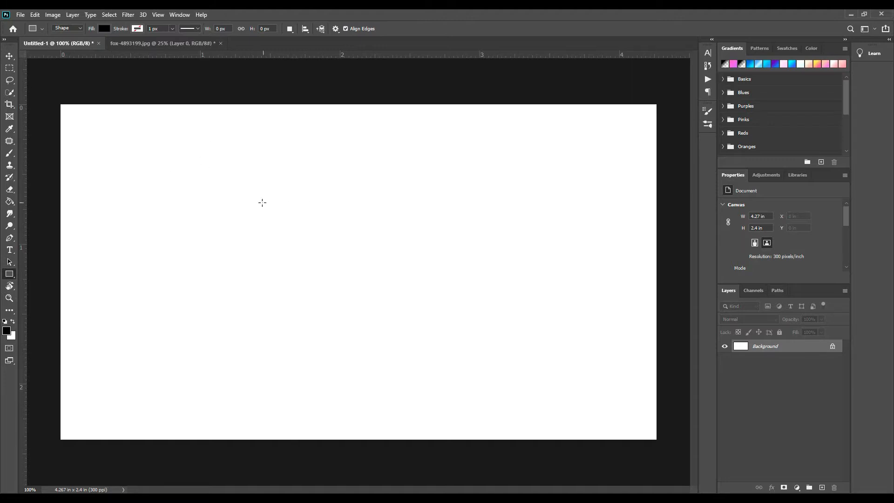
pyautogui.moveTo(251, 186); pyautogui.dragTo(285, 227)
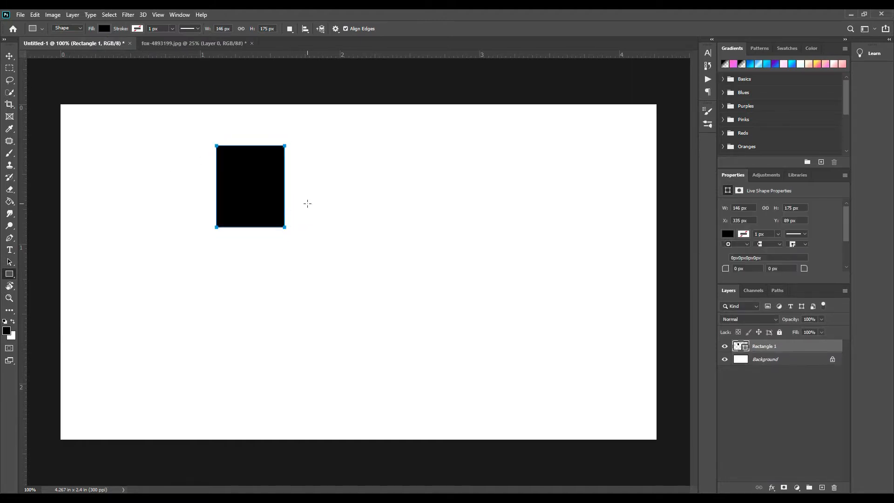
pyautogui.press('v')
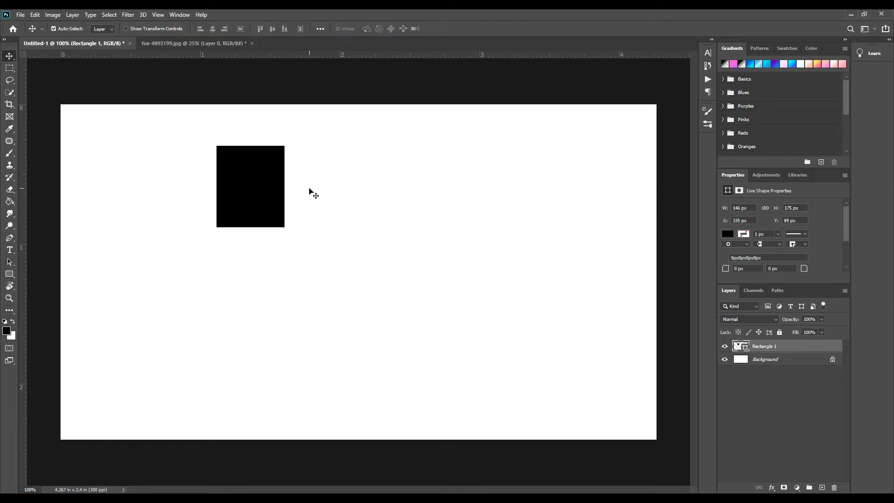
# Move the rectangle down and slightly left, and scale it proportionally to about 134%
pyautogui.click(313, 281)
pyautogui.moveTo(258, 192); pyautogui.dragTo(249, 250)
pyautogui.hotkey('ctrl', 't')
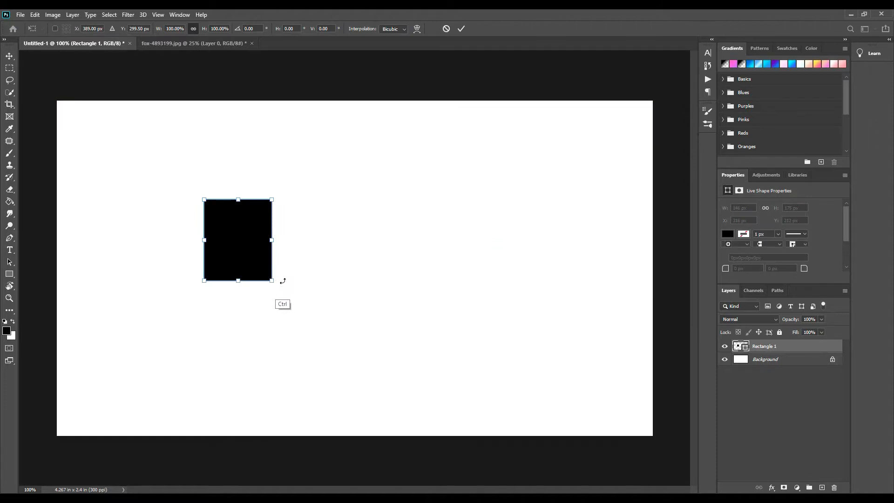
pyautogui.moveTo(281, 286); pyautogui.dragTo(287, 298)
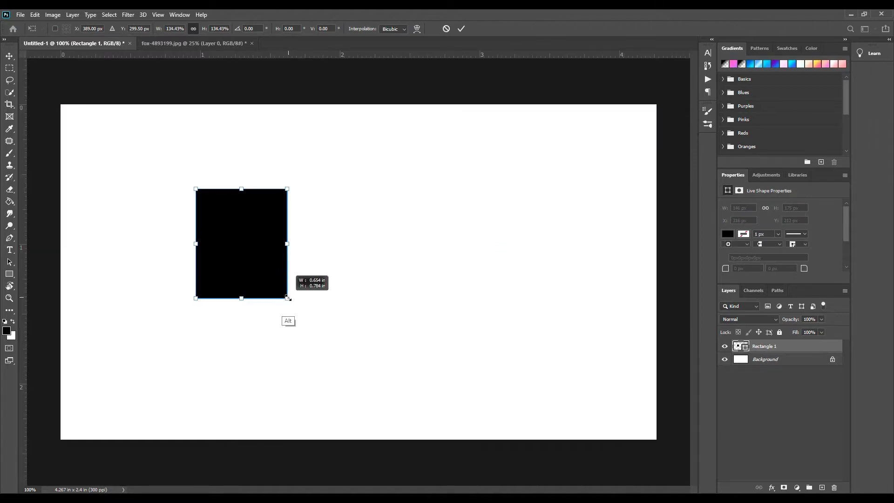
pyautogui.moveTo(270, 260); pyautogui.dragTo(265, 269)
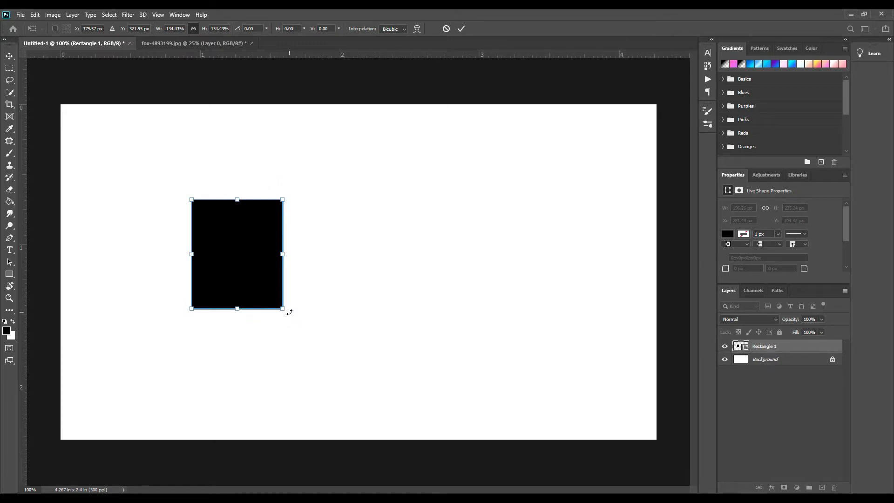
# Rotate the rectangle clockwise by about 17° and apply the transformation
pyautogui.rightClick(288, 310)
pyautogui.press('Escape')
pyautogui.moveTo(278, 324)
pyautogui.mouseDown()
pyautogui.moveTo(268, 319)
pyautogui.moveTo(276, 328)
pyautogui.mouseUp()
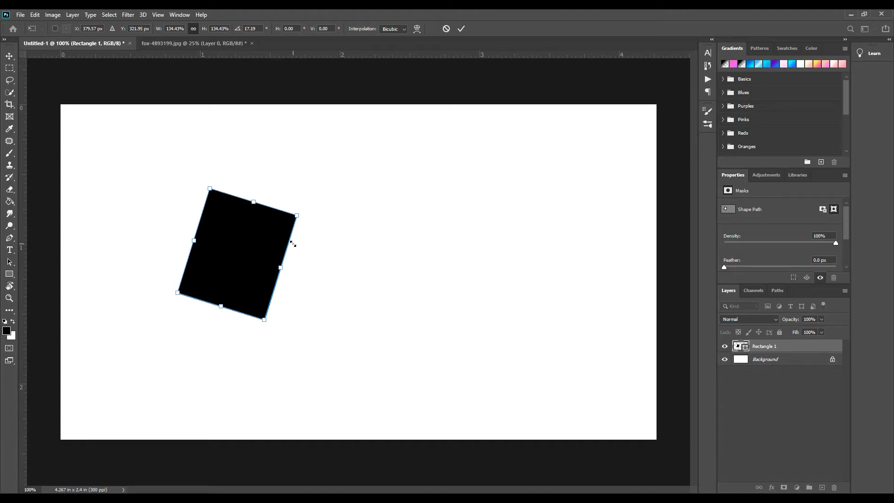
pyautogui.moveTo(238, 255); pyautogui.dragTo(336, 237)
pyautogui.press('Return')
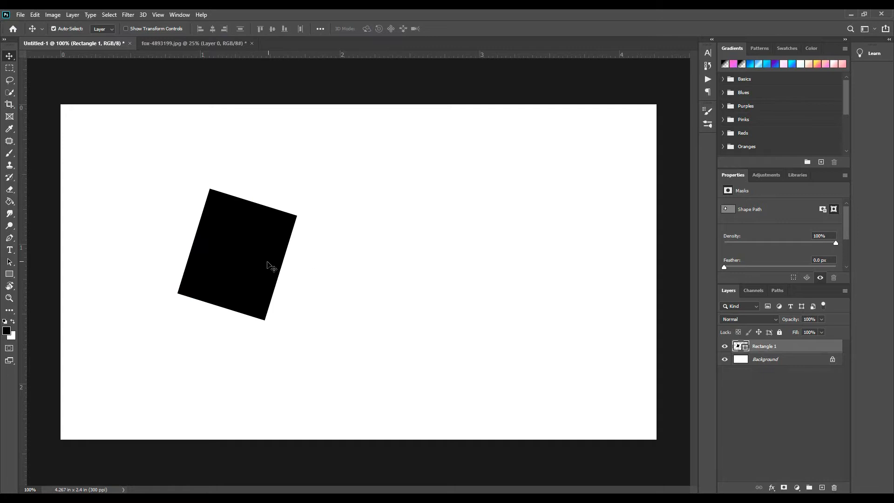
# Duplicate the tilted rectangle to its right, rotate the copy about 50° counterclockwise and overlap it slightly with the first
pyautogui.moveTo(279, 273); pyautogui.dragTo(385, 267)
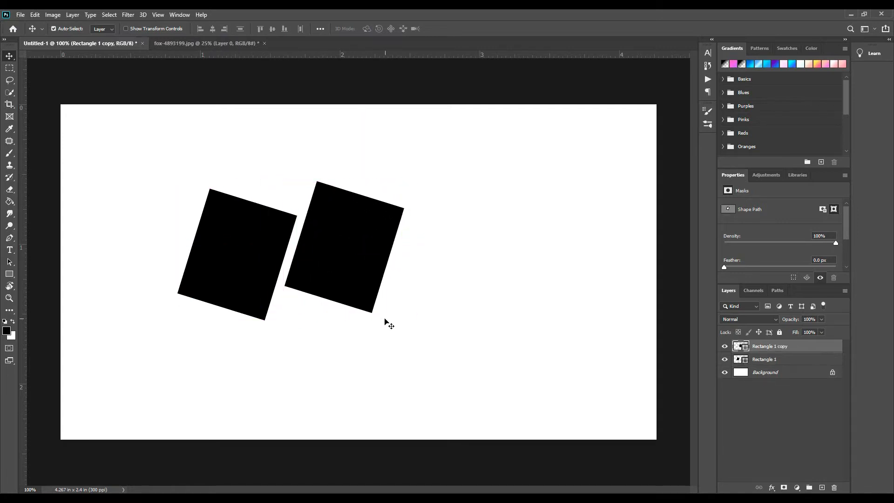
pyautogui.hotkey('ctrl', 't')
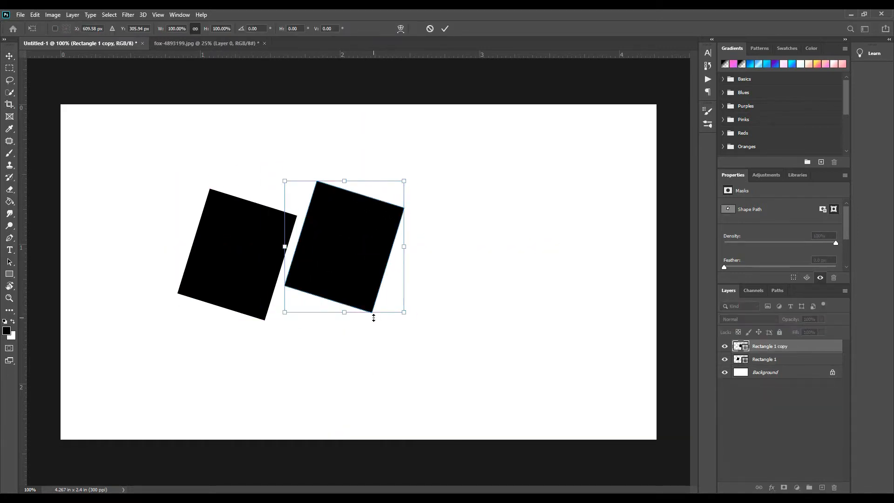
pyautogui.moveTo(412, 319); pyautogui.dragTo(428, 236)
pyautogui.moveTo(371, 267)
pyautogui.mouseDown()
pyautogui.moveTo(362, 255)
pyautogui.moveTo(368, 240)
pyautogui.moveTo(363, 260)
pyautogui.mouseUp()
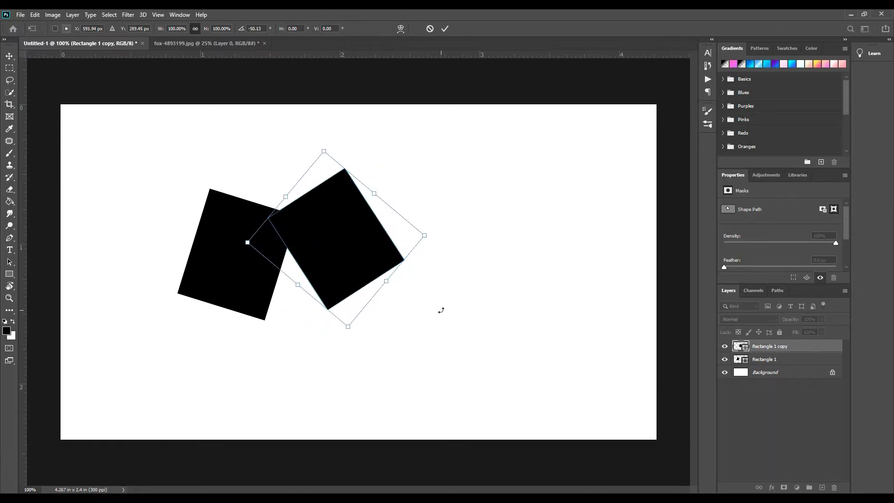
pyautogui.press('Return')
# Duplicate the second rectangle below itself, rotate the copy about 57° counterclockwise so its edges run horizontally, and shift it slightly up and left
pyautogui.moveTo(349, 256); pyautogui.dragTo(356, 364)
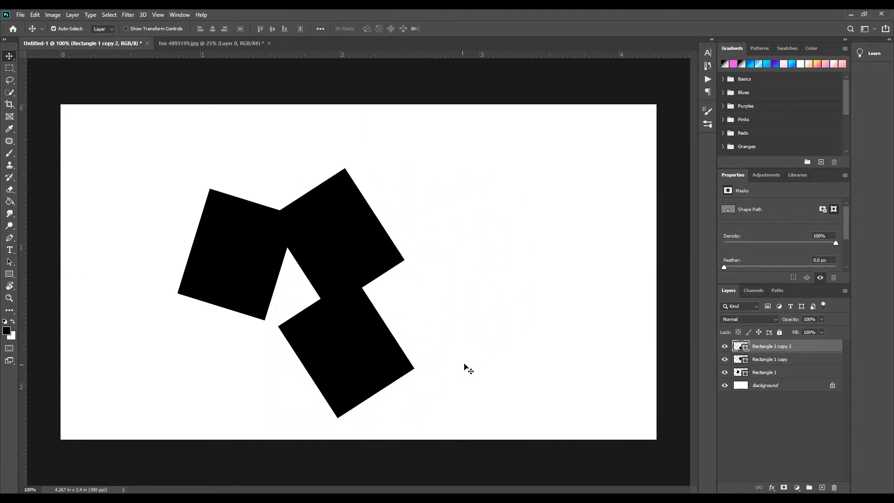
pyautogui.hotkey('ctrl', 't')
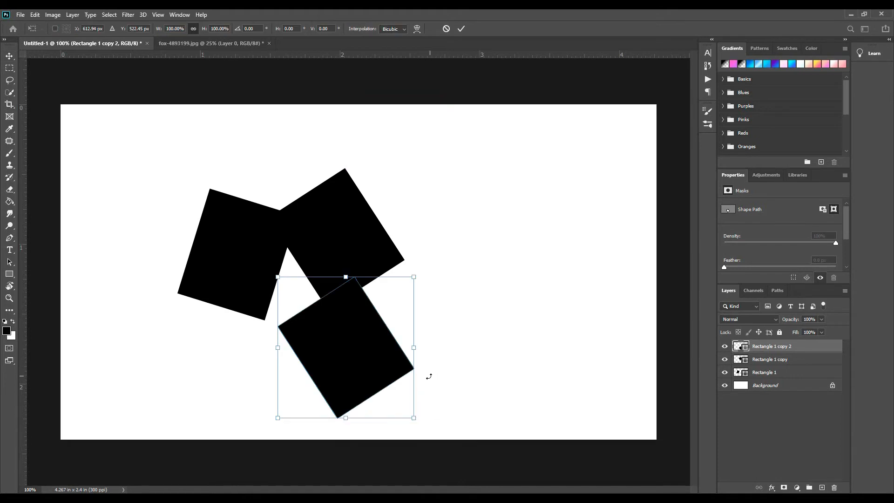
pyautogui.moveTo(422, 431); pyautogui.dragTo(459, 326)
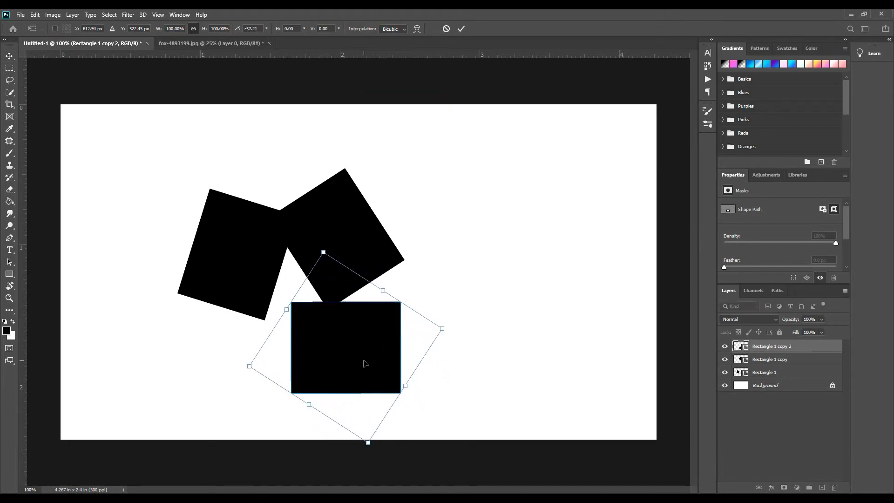
pyautogui.moveTo(366, 363); pyautogui.dragTo(344, 352)
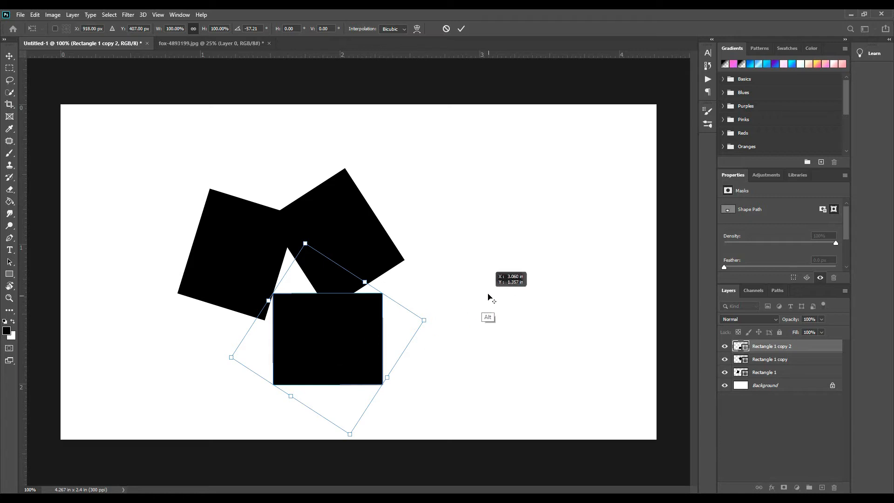
pyautogui.press('Escape')
# Duplicate the horizontal rectangle up and to its right, and nudge the upper tilted rectangle slightly upward
pyautogui.moveTo(339, 347); pyautogui.dragTo(463, 284)
pyautogui.moveTo(361, 259)
pyautogui.mouseDown()
pyautogui.moveTo(365, 234)
pyautogui.moveTo(360, 254)
pyautogui.mouseUp()
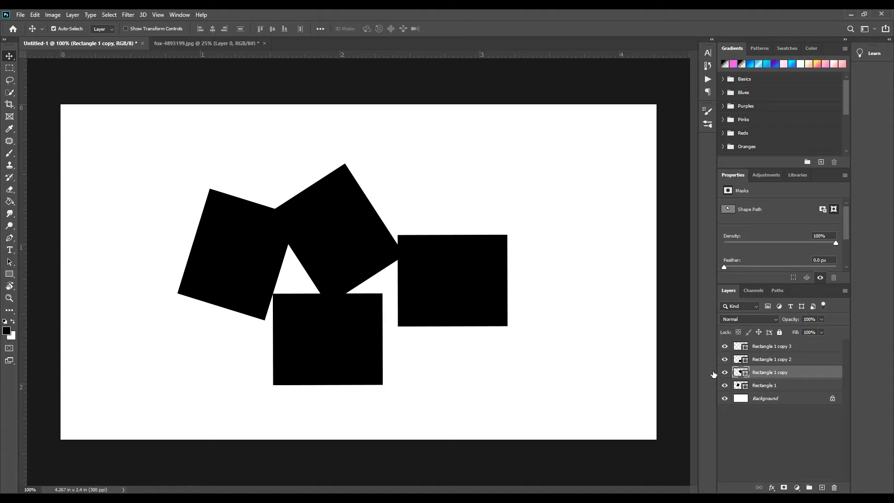
# Hide the Rectangle 1 copy 3 layer and show it again to identify its shape
pyautogui.click(764, 346)
pyautogui.click(726, 346)
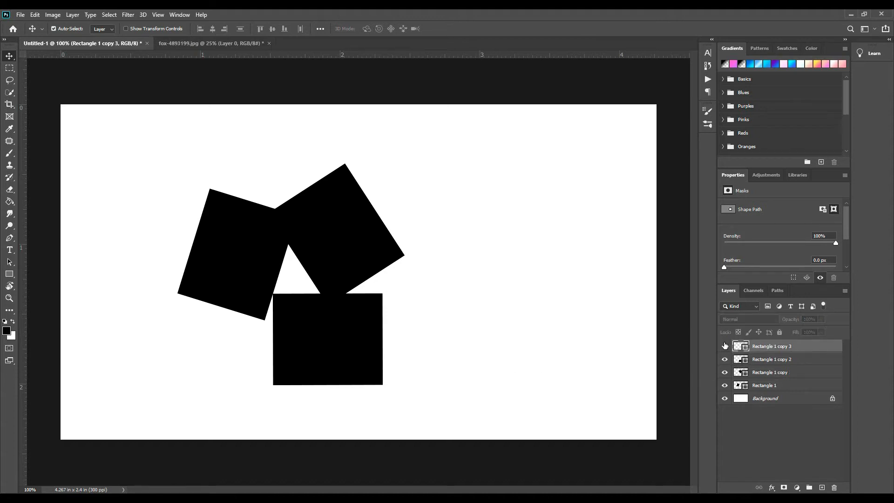
pyautogui.click(725, 347)
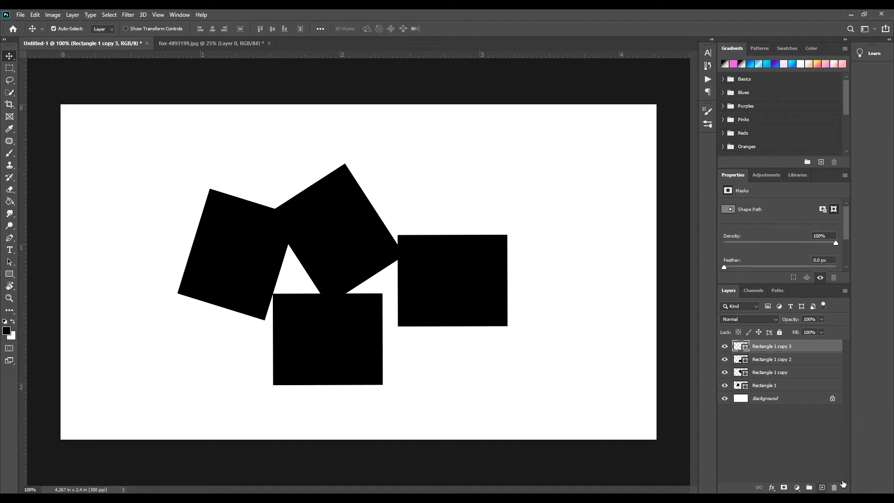
# Bring the fox photo from fox-4893199.jpg into the rectangles document as the top layer, about 3.38 × 2.13 in
pyautogui.click(822, 488)
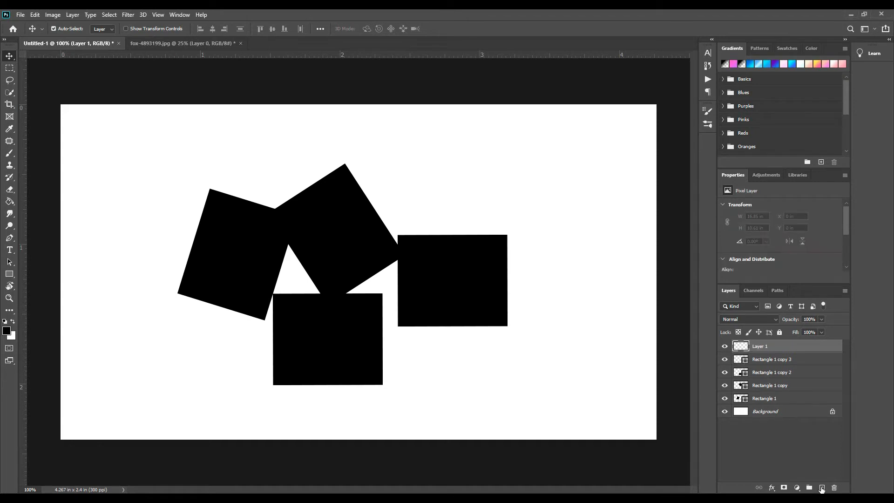
pyautogui.click(196, 47)
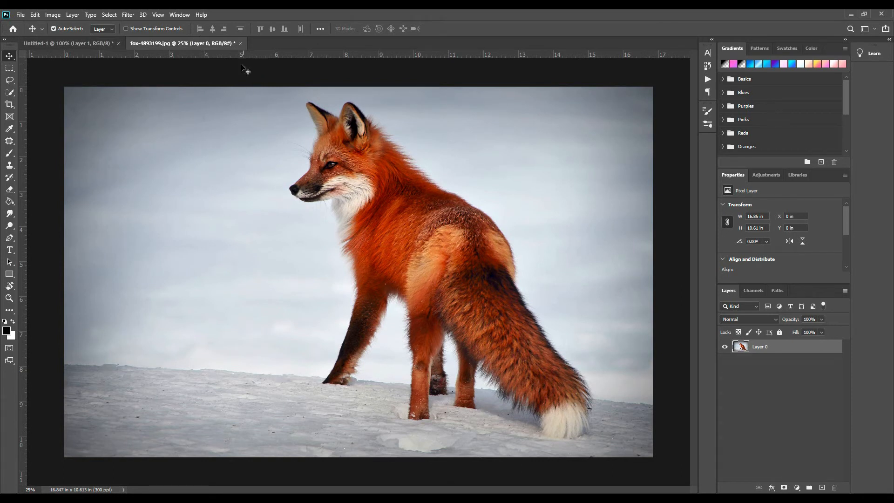
pyautogui.moveTo(376, 180); pyautogui.dragTo(466, 196)
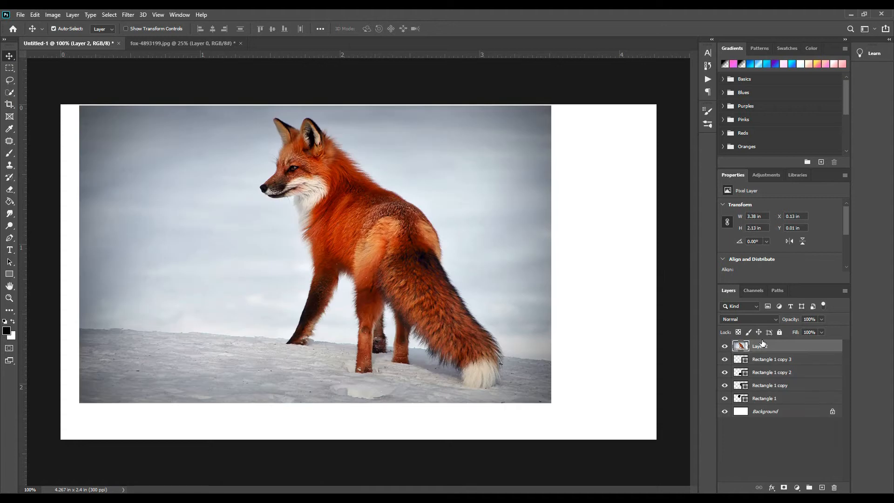
# Clip the fox photo to the topmost rectangle layer, then release the clipping mask
pyautogui.keyDown('alt'); pyautogui.click(768, 353); pyautogui.keyUp('alt')
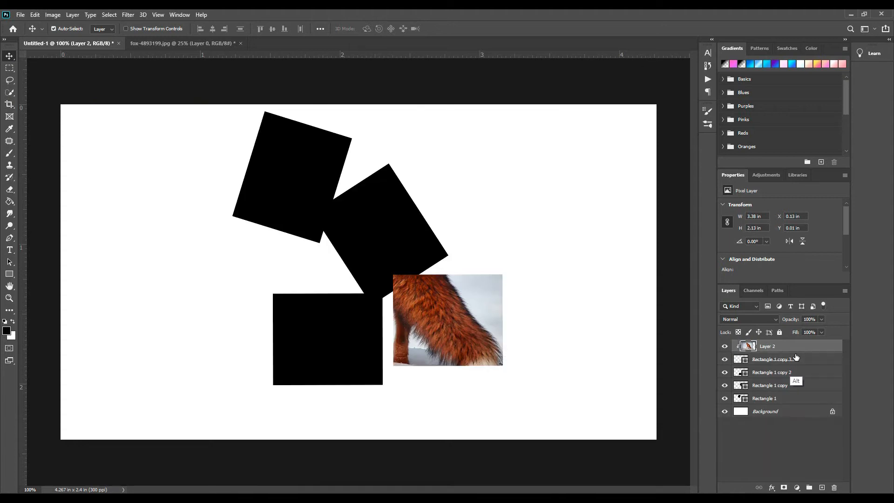
pyautogui.keyDown('alt'); pyautogui.click(797, 357); pyautogui.keyUp('alt')
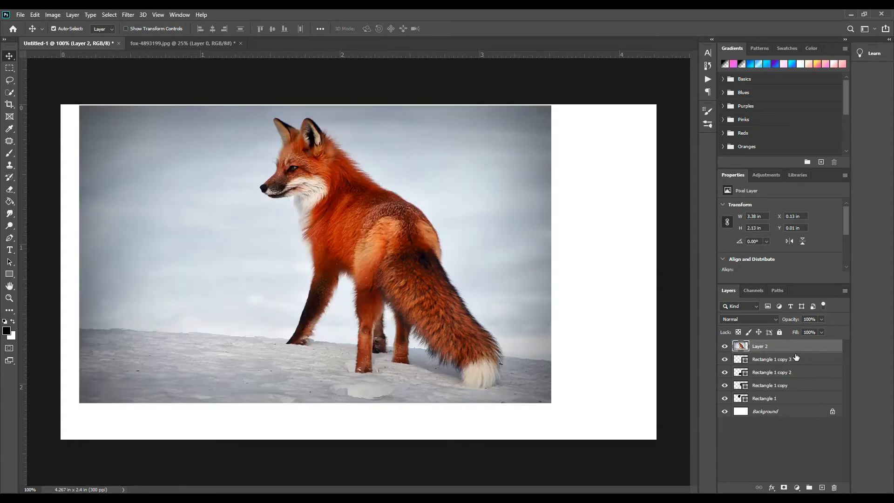
# Select all four rectangle layers and combine them into a group named fox
pyautogui.click(791, 360)
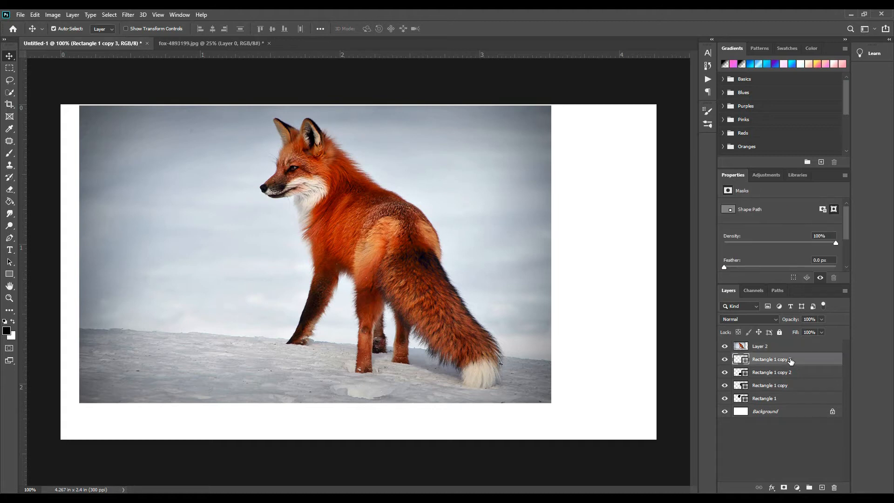
pyautogui.keyDown('shift'); pyautogui.click(791, 399); pyautogui.keyUp('shift')
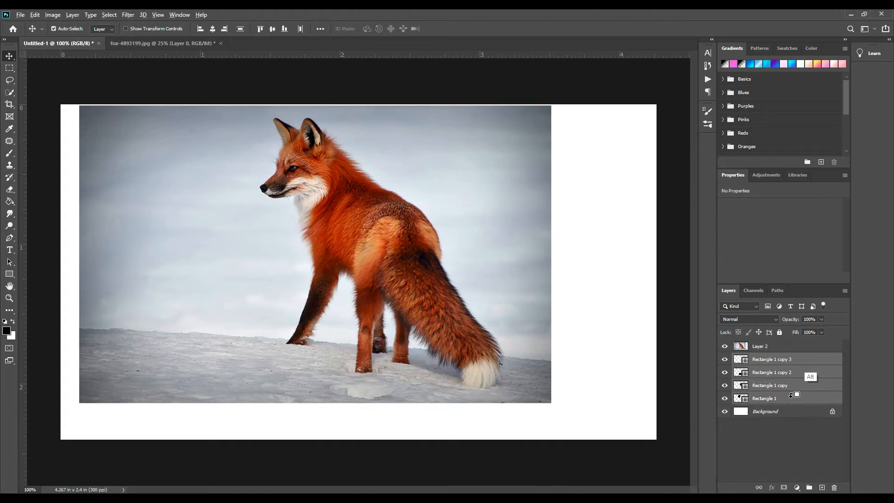
pyautogui.keyDown('alt'); pyautogui.click(812, 353); pyautogui.keyUp('alt')
pyautogui.hotkey('ctrl', 'z')
pyautogui.rightClick(810, 357)
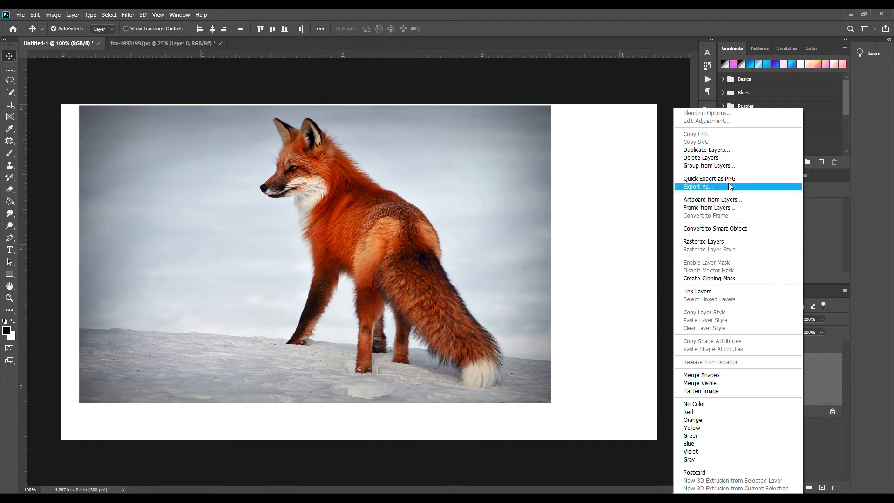
pyautogui.click(728, 167)
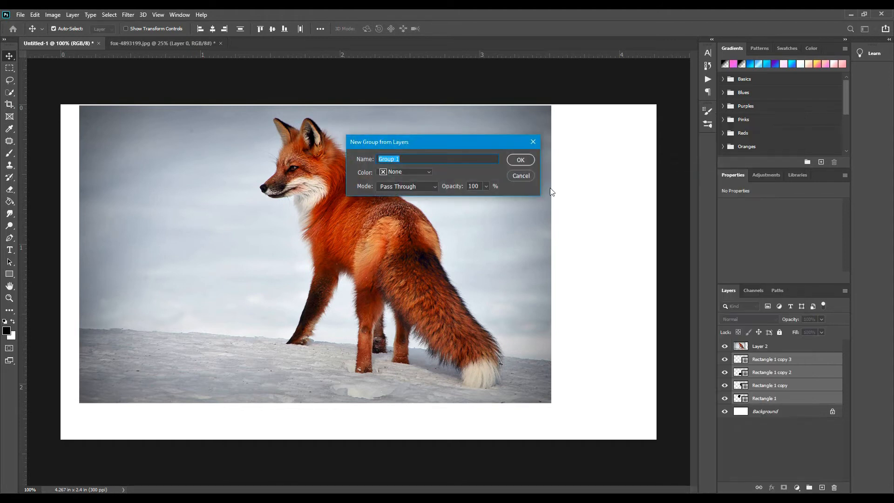
pyautogui.write('fox')
pyautogui.click(529, 164)
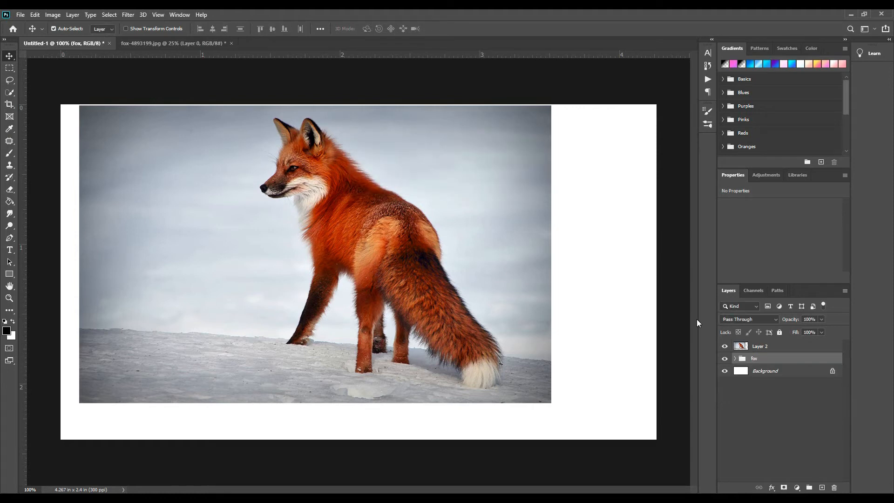
# Convert a duplicate of the fox group to a smart object, with the original group hidden, and clip the photo to it
pyautogui.hotkey('ctrl', 'j')
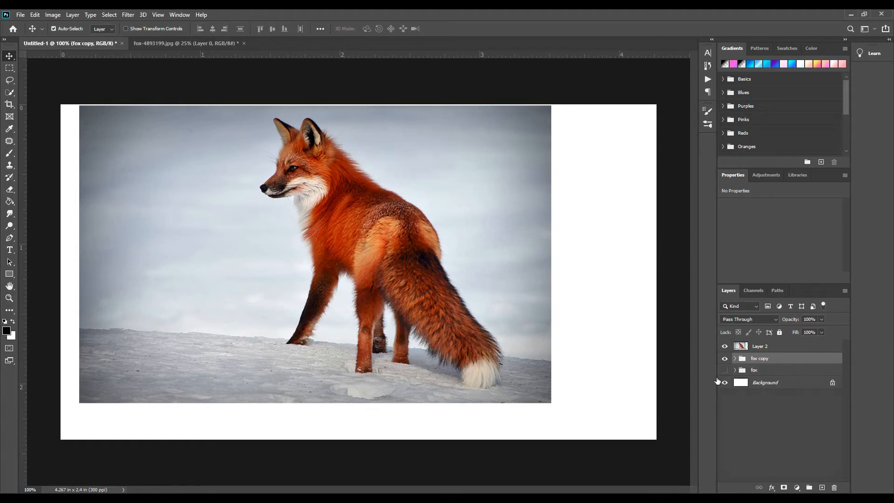
pyautogui.rightClick(778, 361)
pyautogui.click(821, 244)
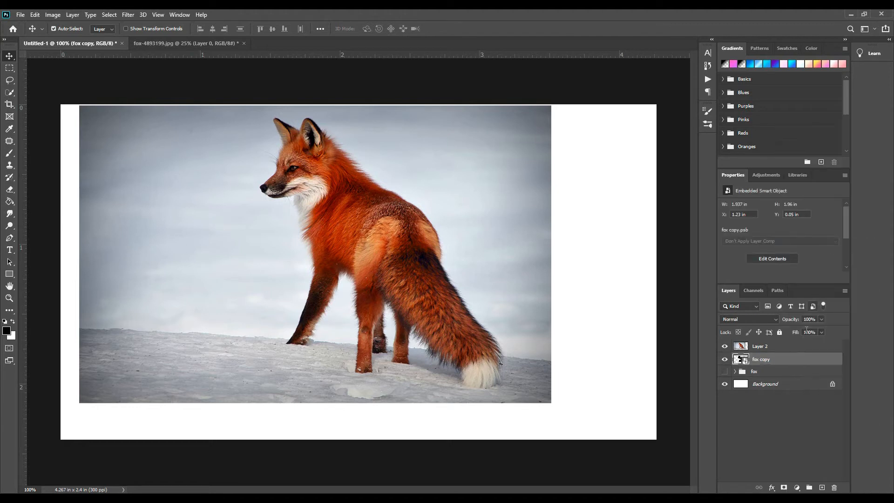
pyautogui.keyDown('alt'); pyautogui.click(812, 353); pyautogui.keyUp('alt')
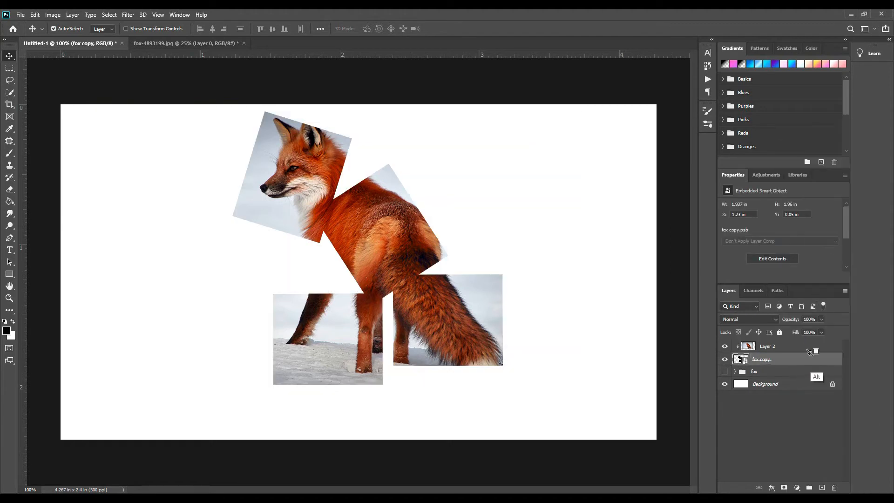
# Shift the clipped fox photo slightly down and to the left within the tilted rectangles, then deselect all layers
pyautogui.moveTo(407, 258)
pyautogui.mouseDown()
pyautogui.moveTo(416, 261)
pyautogui.moveTo(399, 262)
pyautogui.mouseUp()
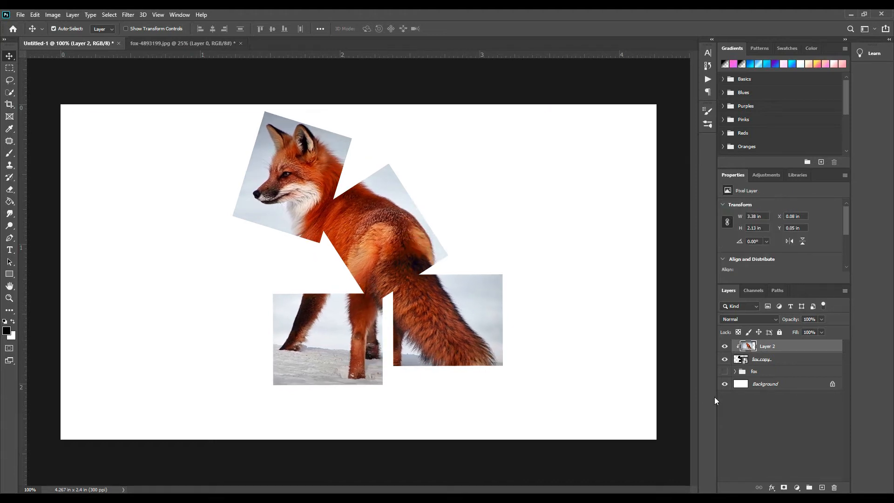
pyautogui.click(766, 427)
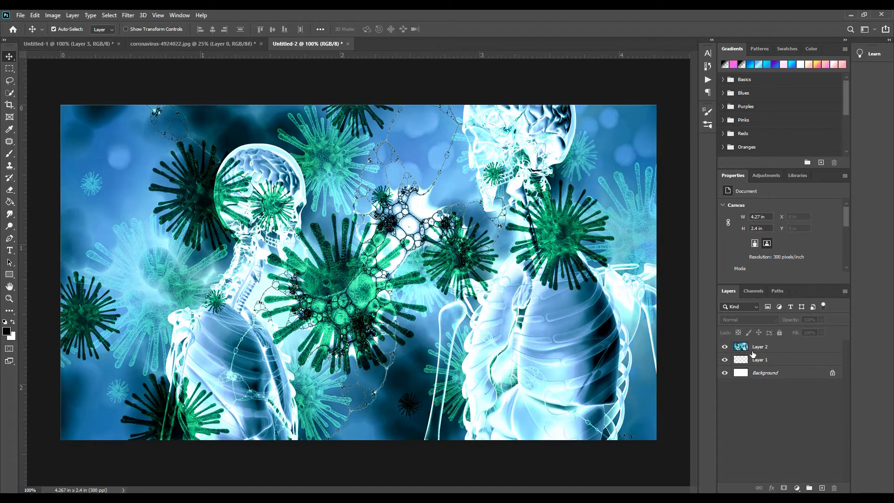
pyautogui.click(753, 352)
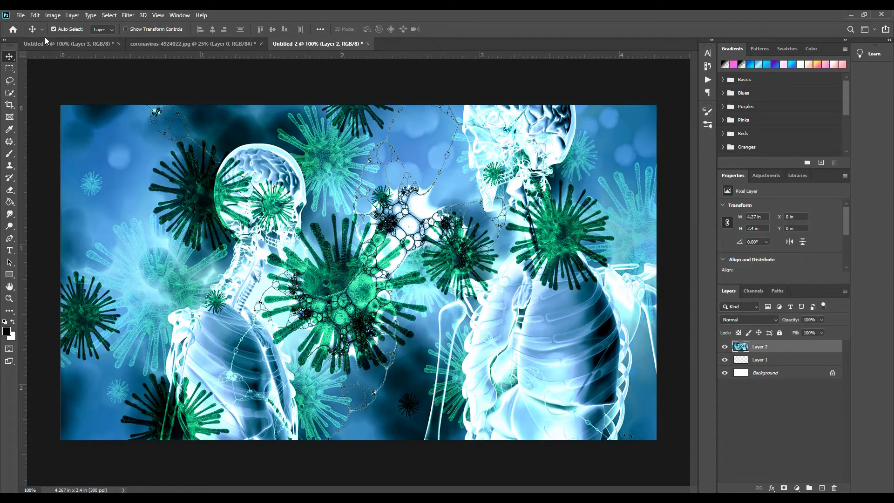
# Resize the coronavirus image in the Untitled-2 document to a height of 500 pixels
pyautogui.click(55, 16)
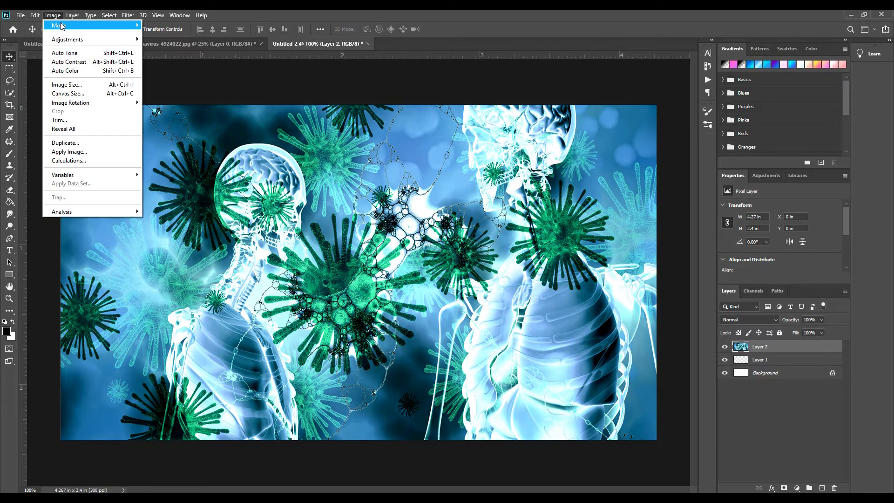
pyautogui.click(95, 85)
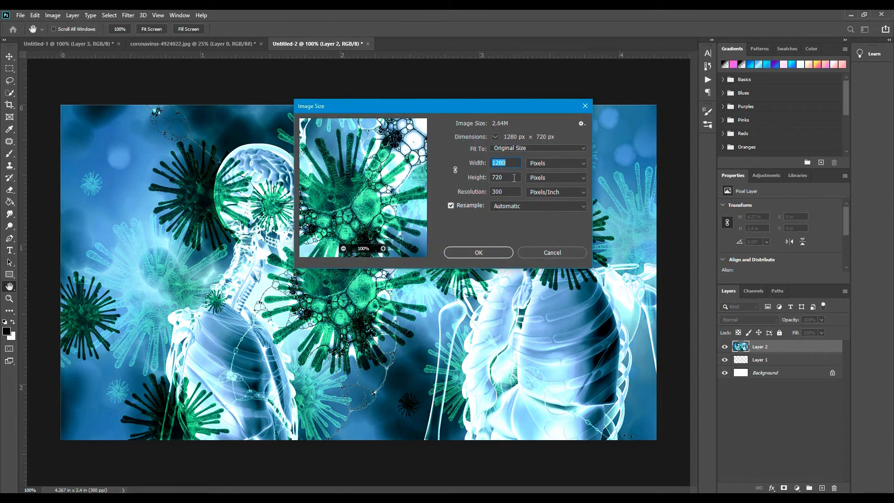
pyautogui.doubleClick(494, 178)
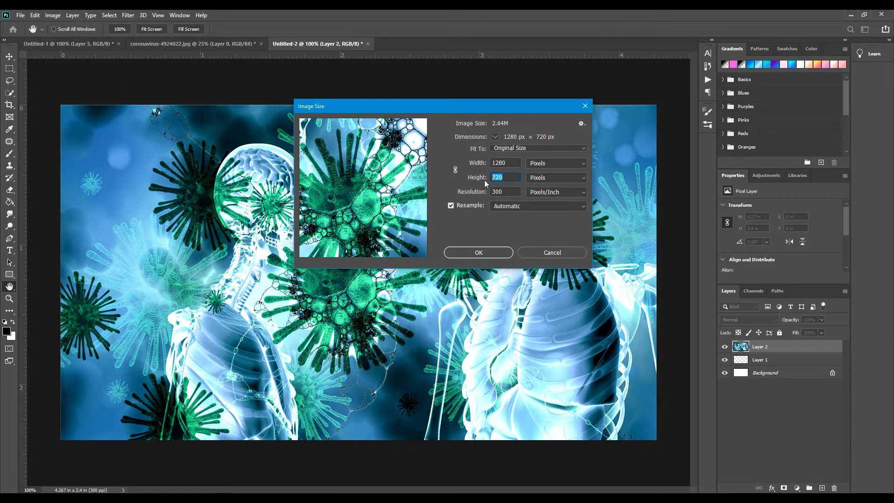
pyautogui.write('5')
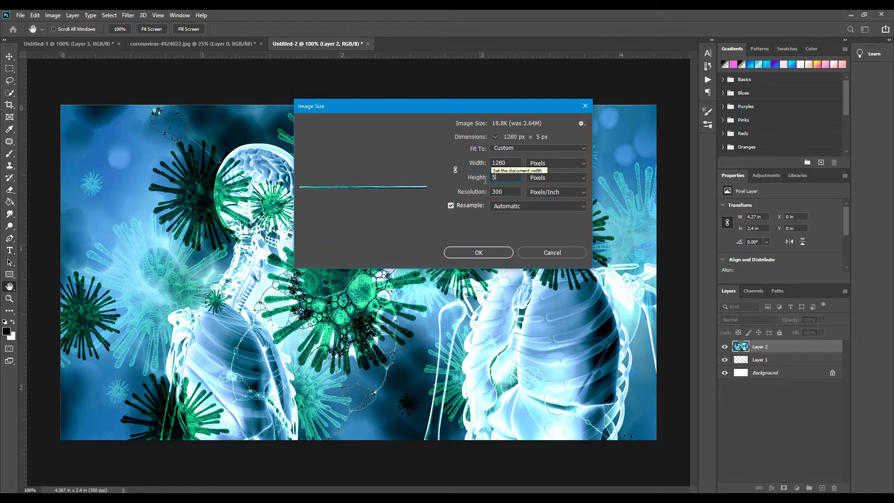
pyautogui.write('00')
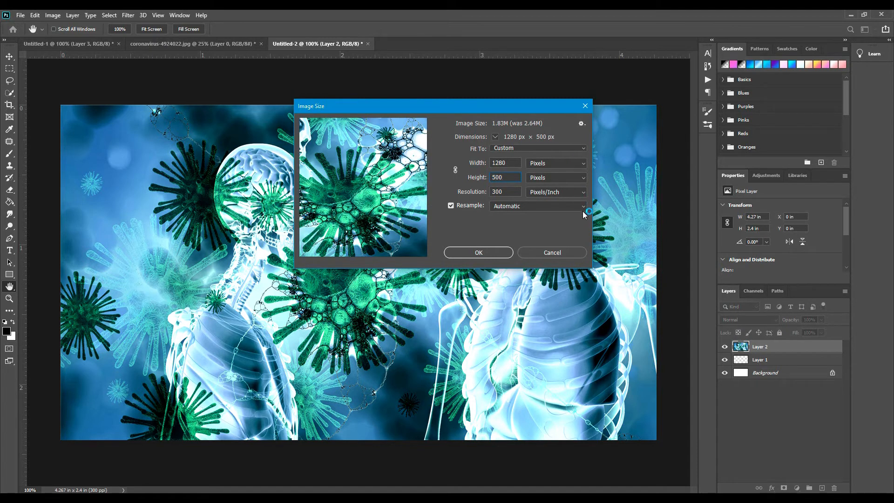
pyautogui.click(501, 253)
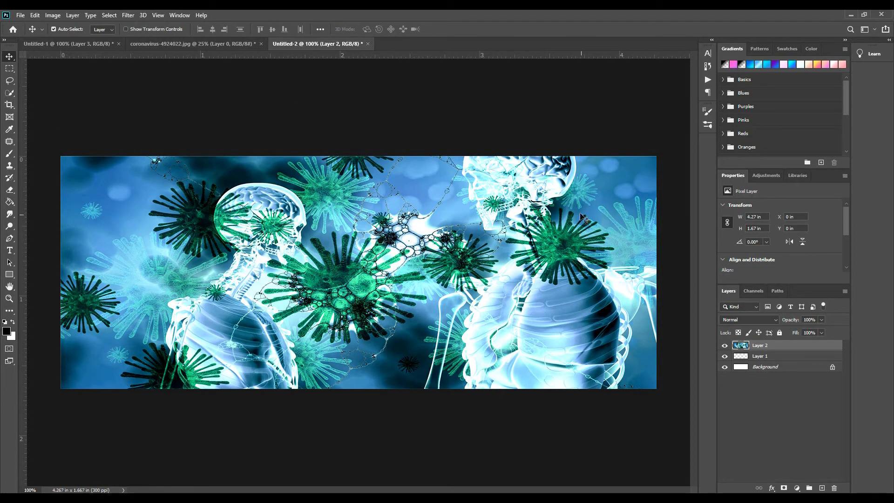
# Set the Untitled-2 image's height to 450 pixels
pyautogui.click(53, 15)
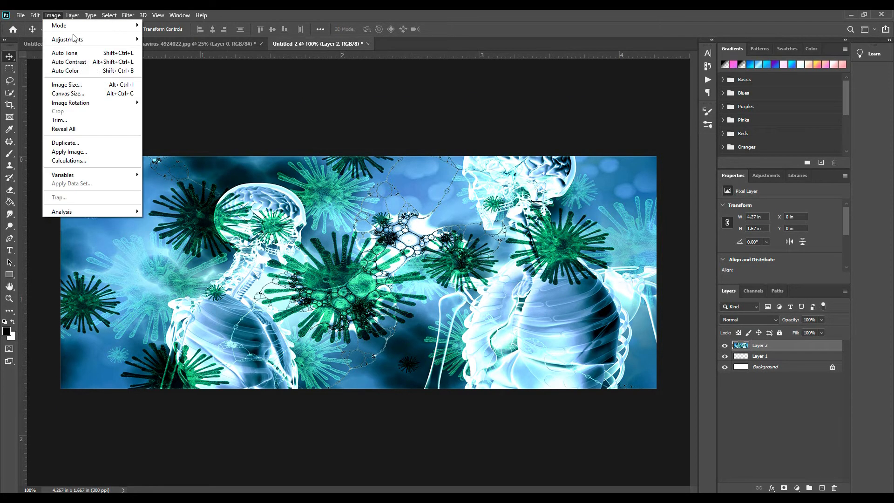
pyautogui.click(88, 84)
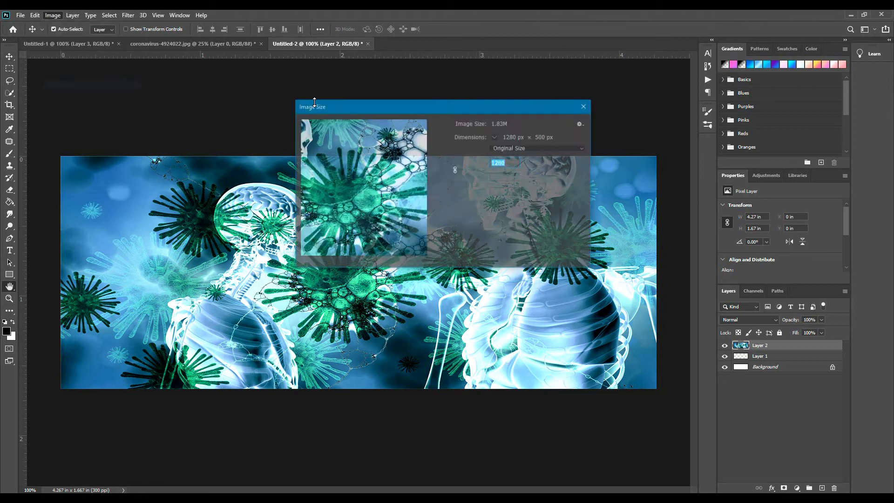
pyautogui.click(513, 178)
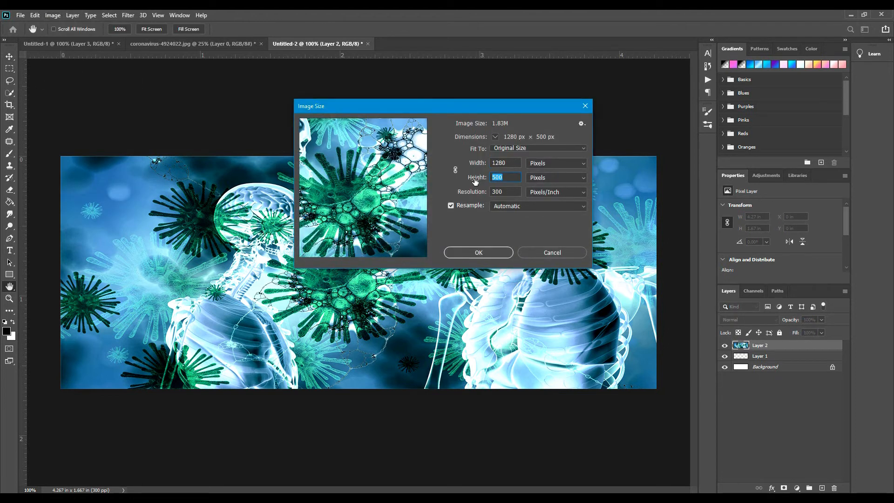
pyautogui.write('450')
pyautogui.press('Return')
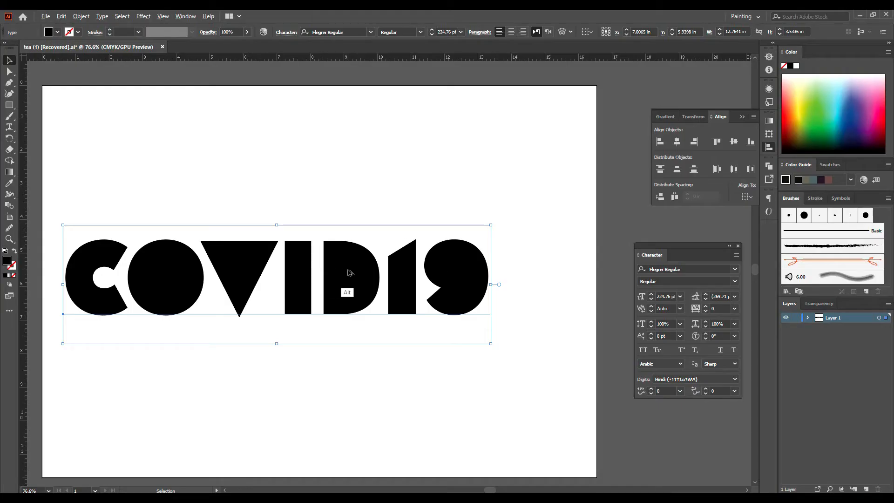
# Paste the COVID19 lettering above the coronavirus photo as a vector smart object and delete the empty Layer 1
pyautogui.moveTo(348, 272); pyautogui.dragTo(395, 489)
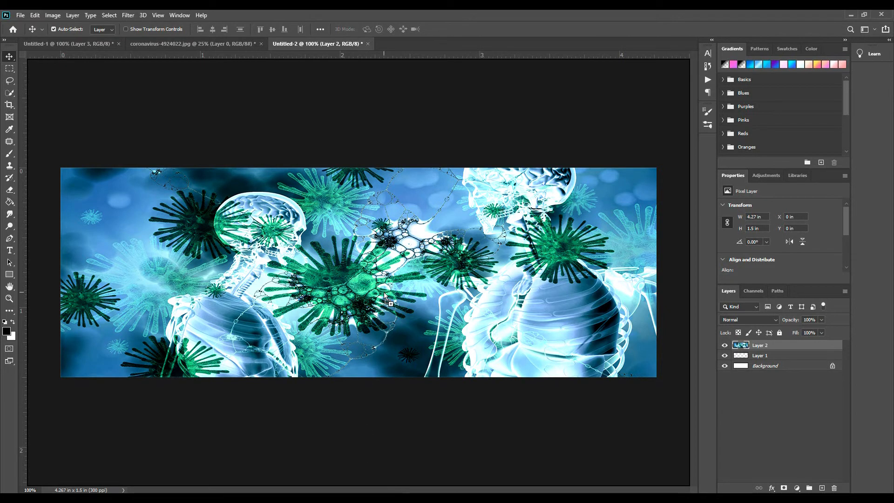
pyautogui.hotkey('ctrl', 'v')
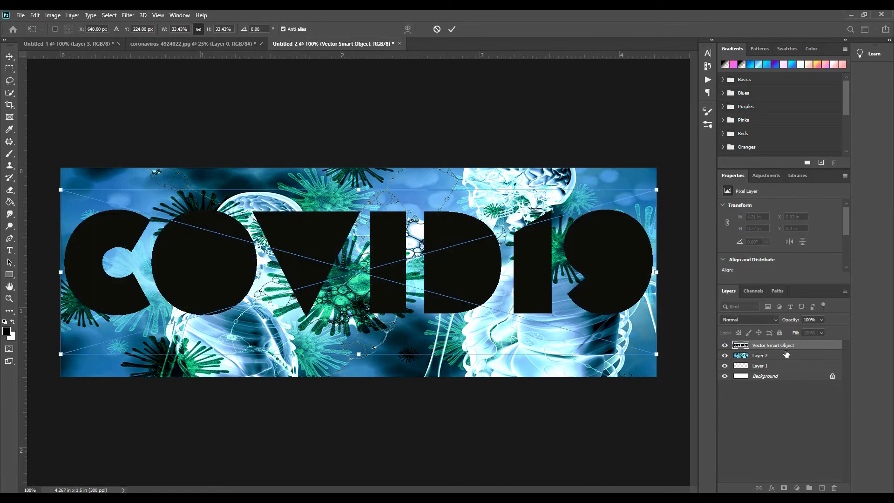
pyautogui.press('Return')
pyautogui.click(773, 367)
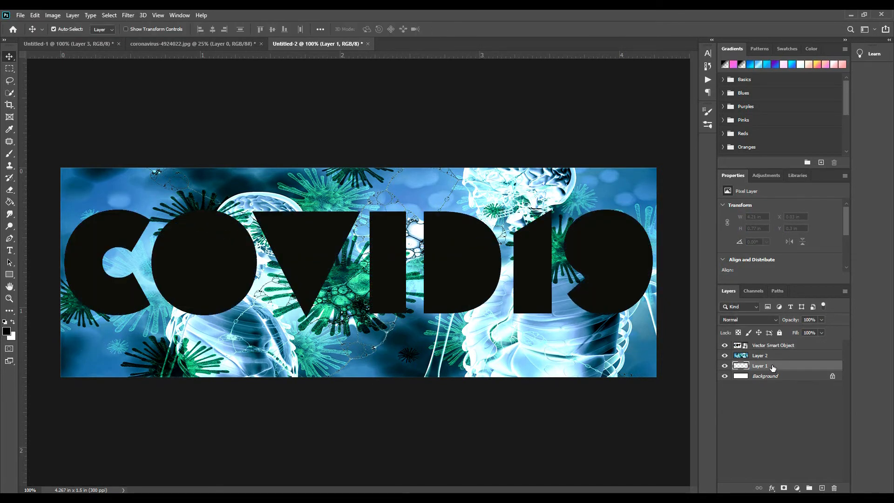
pyautogui.press('Delete')
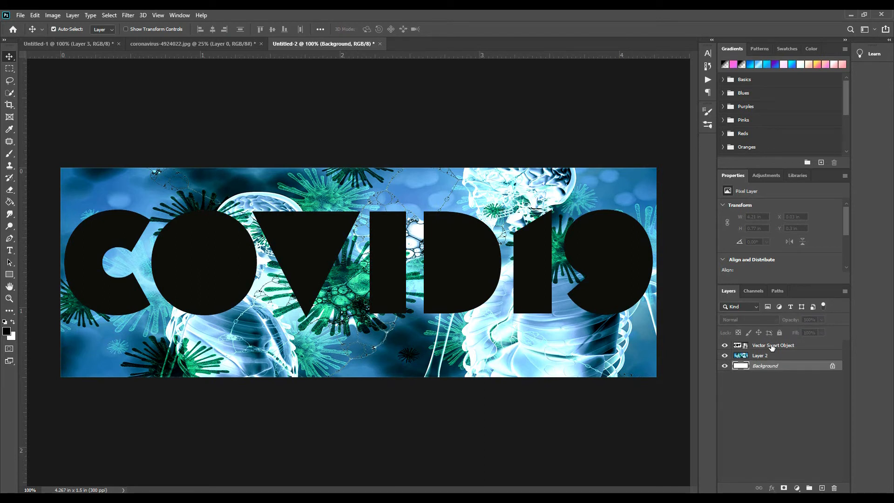
# Move the coronavirus photo layer above the COVID19 lettering and clip it to the lettering
pyautogui.rightClick(773, 351)
pyautogui.click(802, 400)
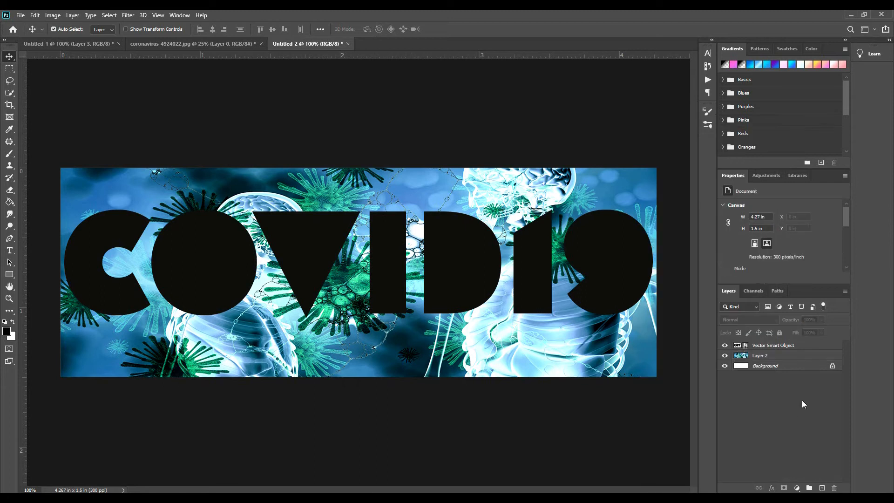
pyautogui.moveTo(786, 351); pyautogui.dragTo(768, 343)
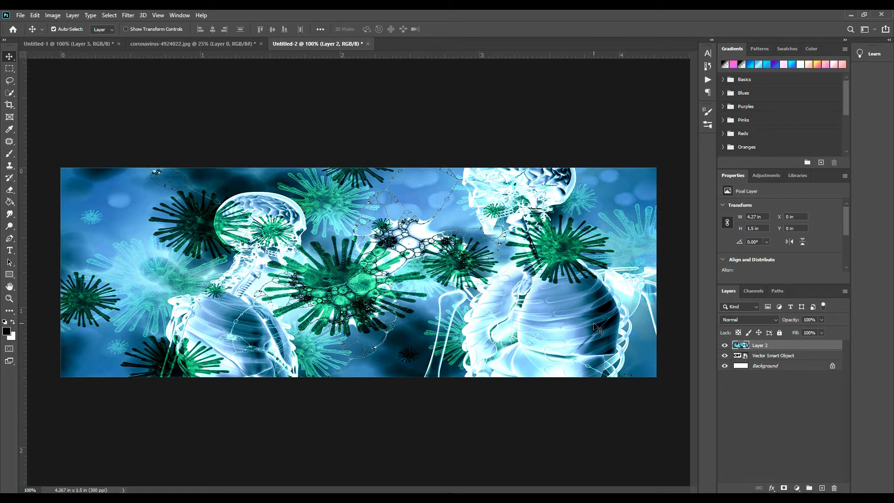
pyautogui.rightClick(820, 345)
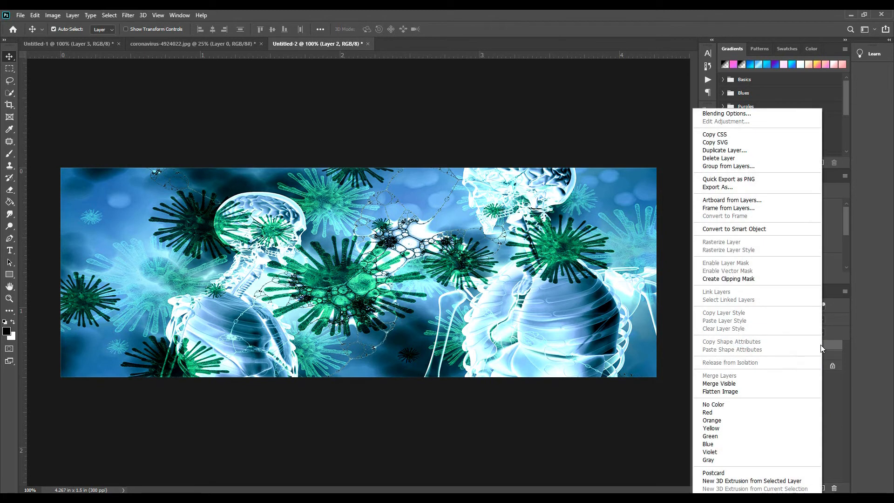
pyautogui.click(781, 280)
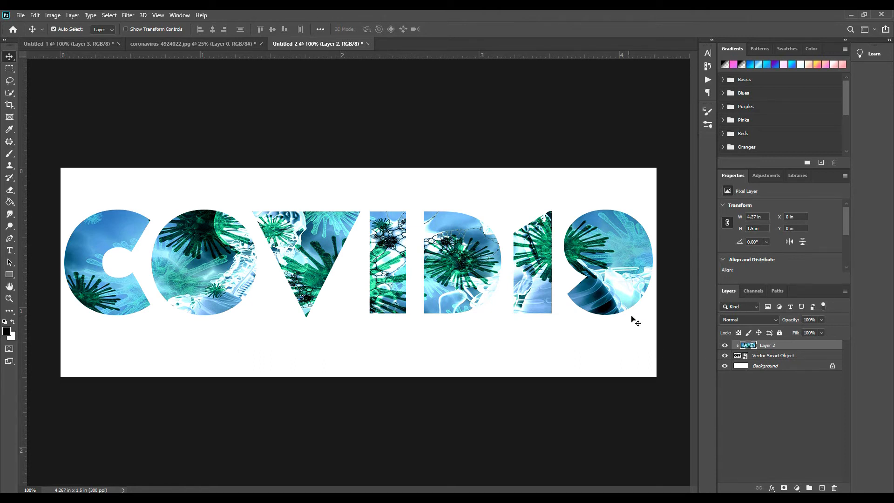
pyautogui.hotkey('ctrl', 't')
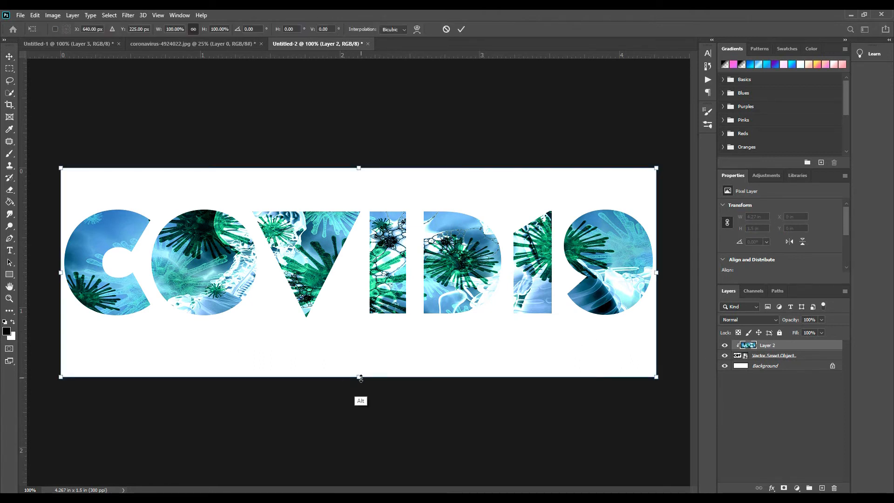
pyautogui.moveTo(361, 377); pyautogui.dragTo(360, 363)
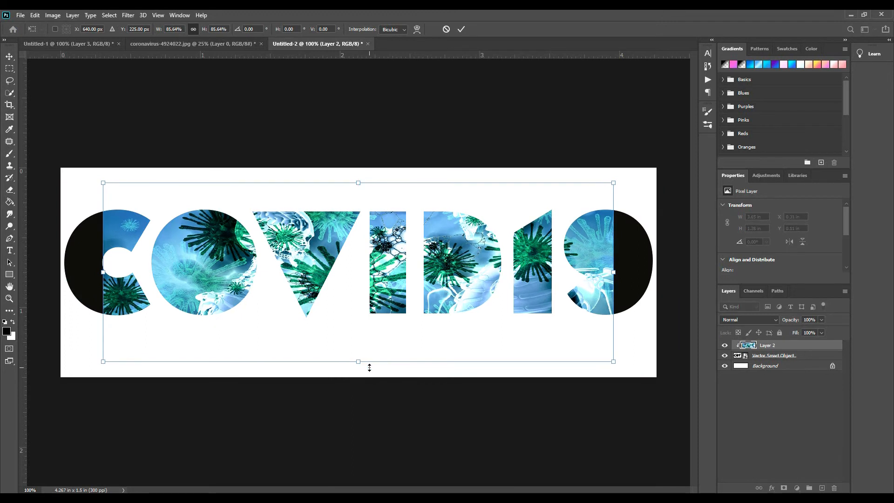
pyautogui.hotkey('ctrl', 'z')
pyautogui.moveTo(359, 378)
pyautogui.mouseDown()
pyautogui.moveTo(360, 336)
pyautogui.moveTo(359, 376)
pyautogui.mouseUp()
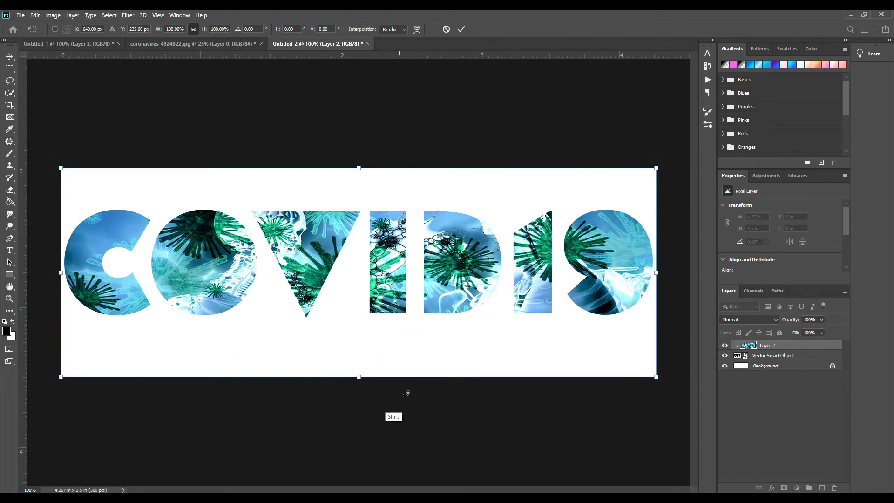
# Stretch the COVID19 lettering vertically to about 0.87 in tall, leaving its width unscaled, and deselect all layers
pyautogui.click(787, 355)
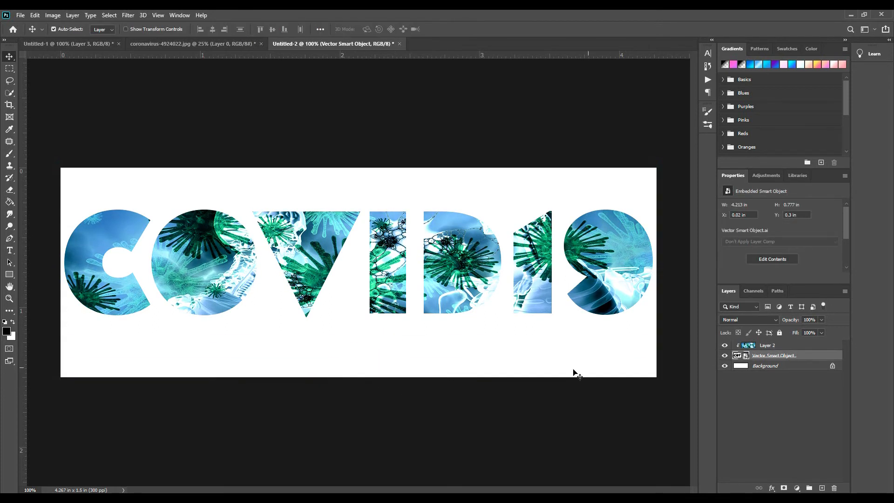
pyautogui.hotkey('ctrl', 't')
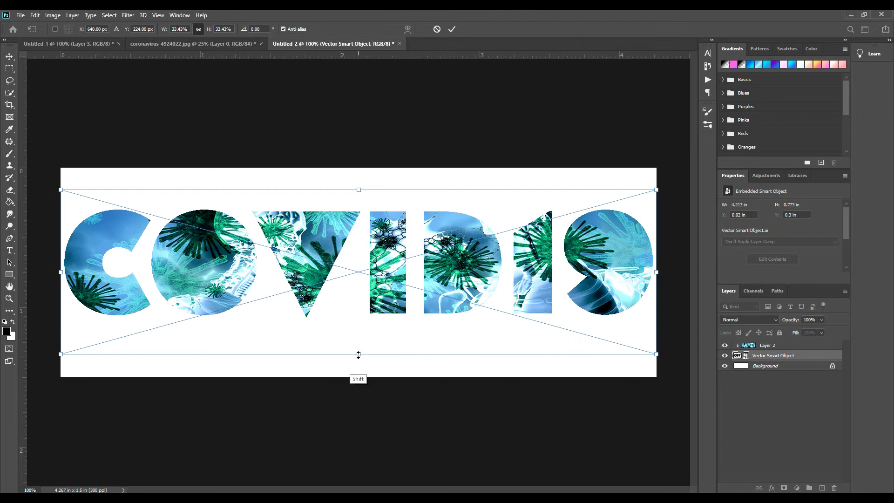
pyautogui.moveTo(359, 355); pyautogui.dragTo(359, 377)
pyautogui.moveTo(359, 190); pyautogui.dragTo(360, 168)
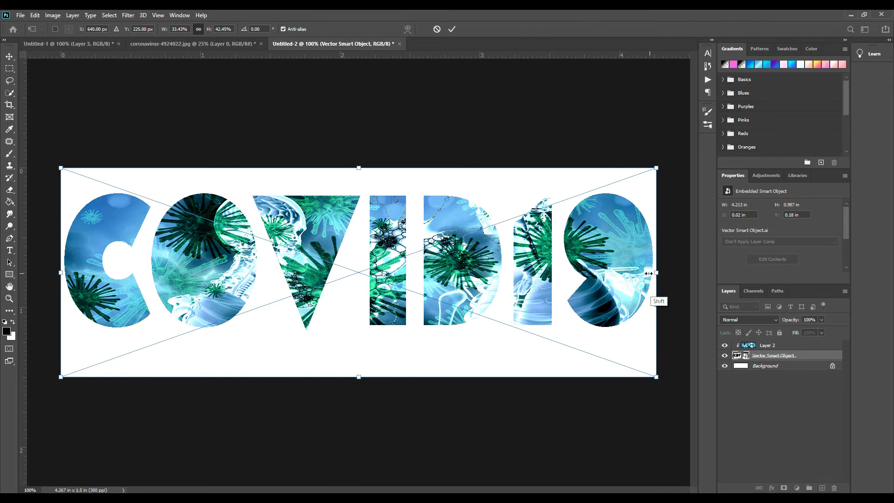
pyautogui.moveTo(657, 272); pyautogui.dragTo(656, 275)
pyautogui.moveTo(62, 274); pyautogui.dragTo(64, 274)
pyautogui.moveTo(362, 163); pyautogui.dragTo(363, 175)
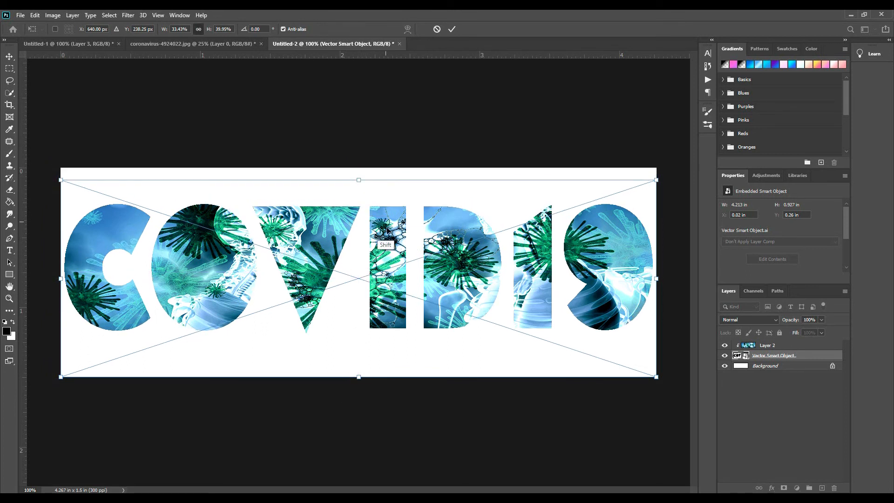
pyautogui.moveTo(359, 377); pyautogui.dragTo(359, 367)
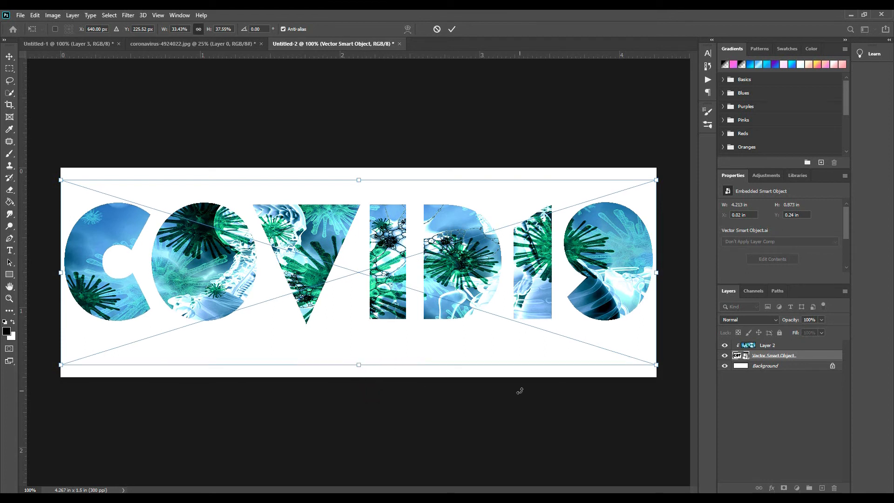
pyautogui.press('Return')
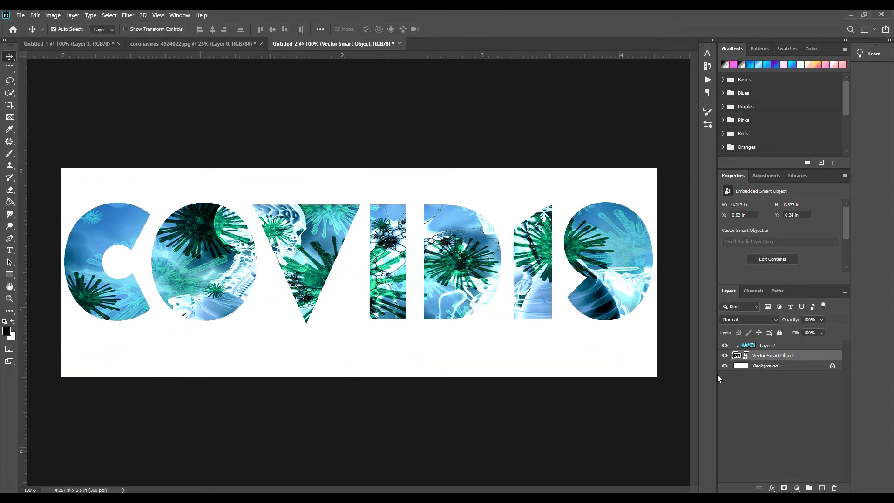
pyautogui.click(770, 410)
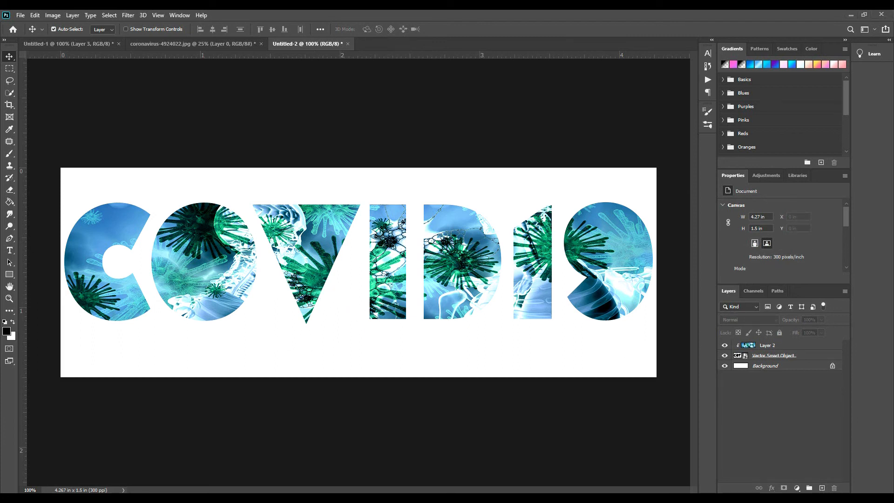
# Add a new empty layer above the clipped photo and try to render a Lens Flare on it
pyautogui.click(822, 488)
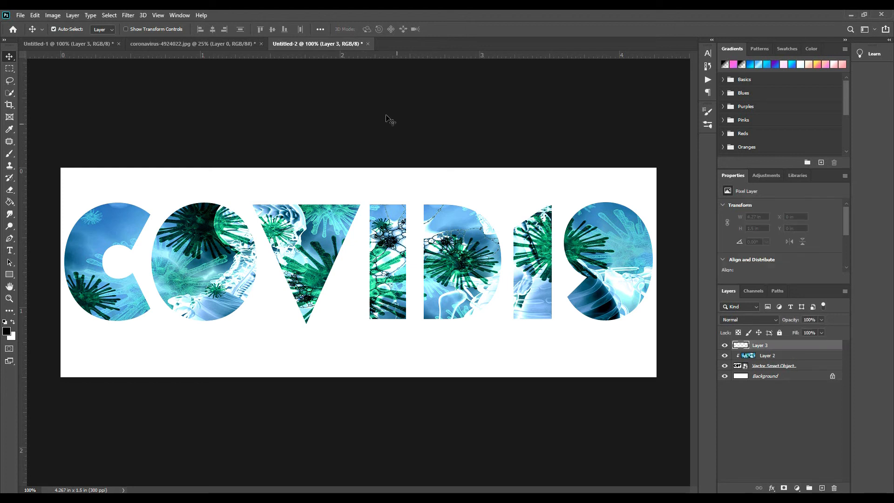
pyautogui.click(128, 14)
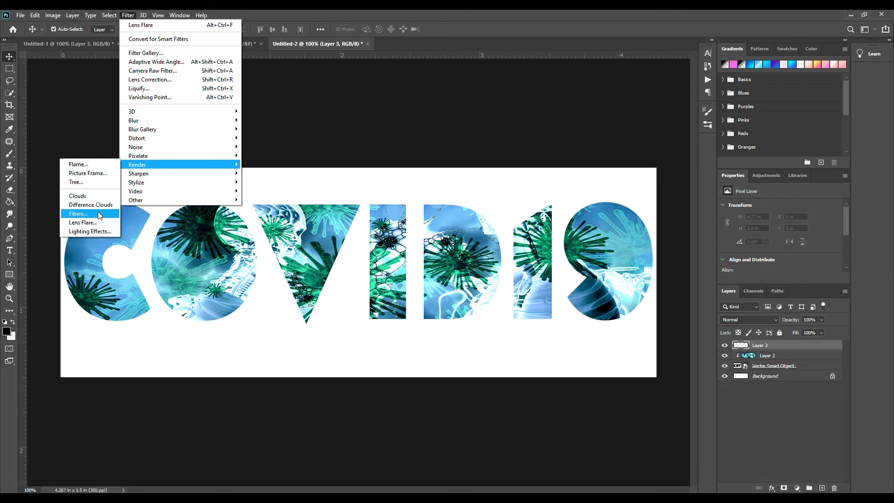
pyautogui.click(99, 225)
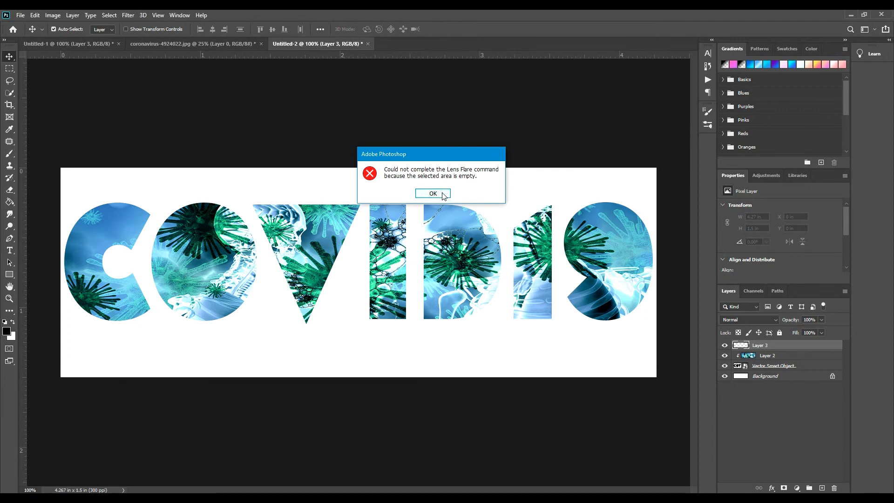
pyautogui.click(436, 194)
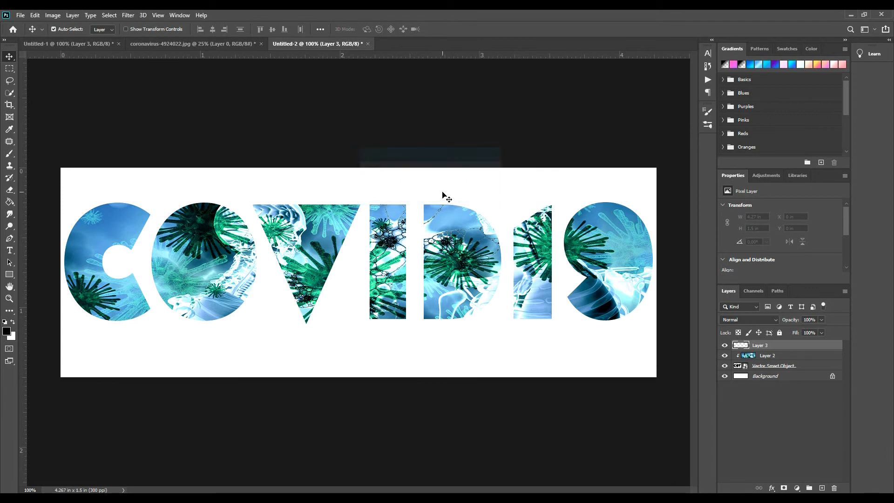
# Render a Movie Prime lens flare at 100% brightness on the black-filled Layer 3, centred over the lower-left part of the lettering's first O
pyautogui.click(768, 357)
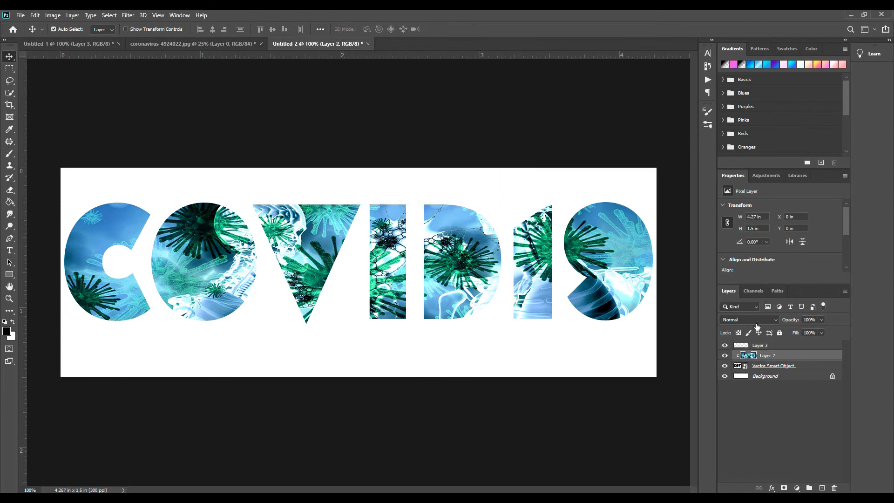
pyautogui.click(760, 346)
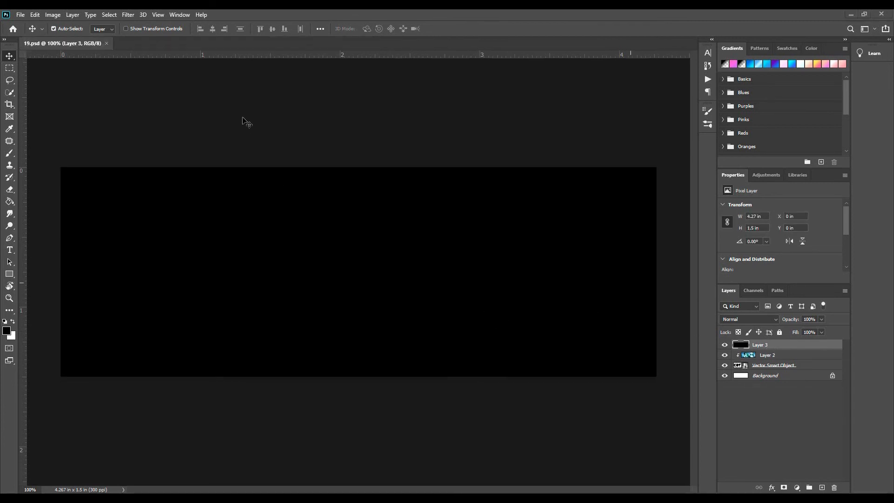
pyautogui.click(128, 15)
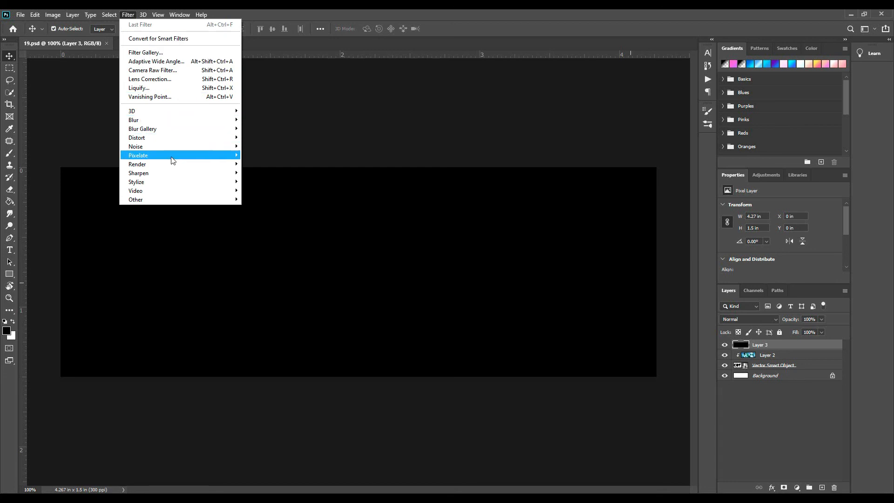
pyautogui.moveTo(206, 164)
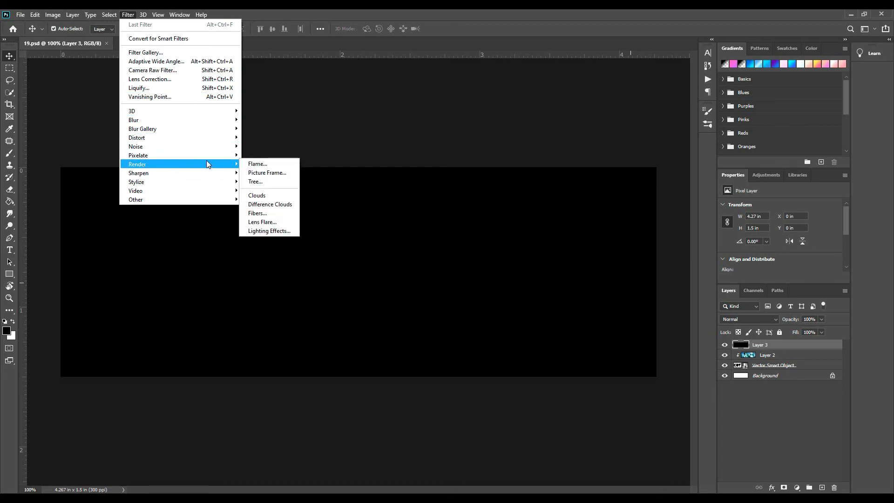
pyautogui.click(270, 221)
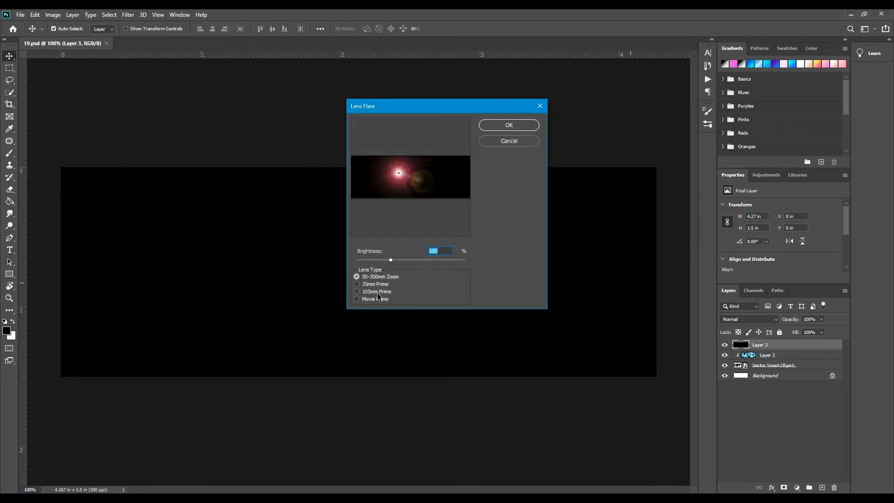
pyautogui.click(377, 292)
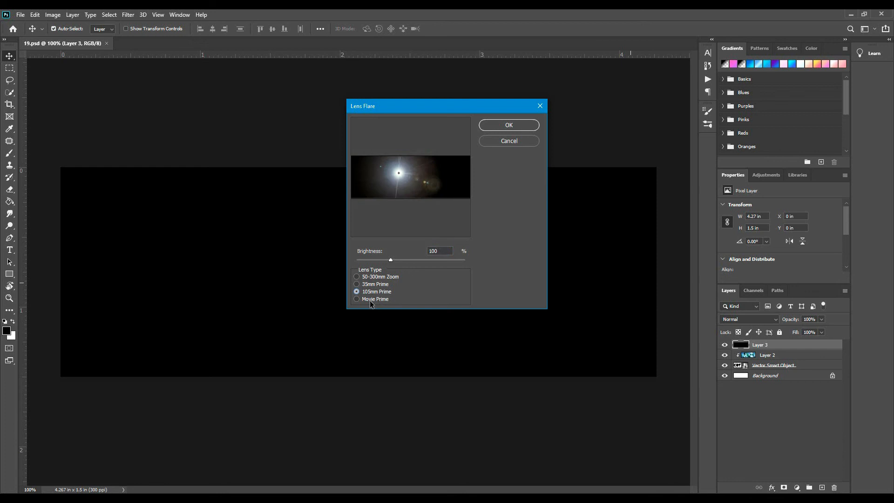
pyautogui.click(372, 300)
pyautogui.moveTo(398, 173)
pyautogui.mouseDown()
pyautogui.moveTo(371, 176)
pyautogui.moveTo(377, 182)
pyautogui.mouseUp()
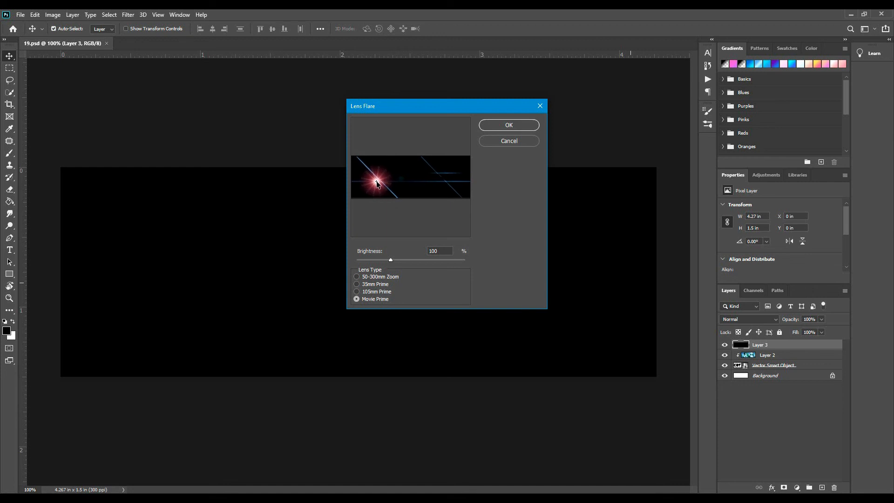
pyautogui.click(525, 130)
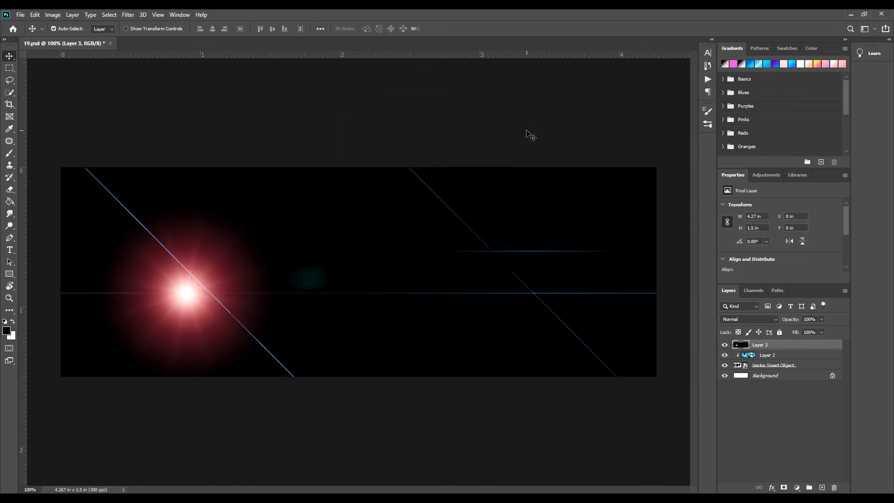
# Set the lens flare layer's blend mode to Screen and lower its opacity to about 33%
pyautogui.click(764, 320)
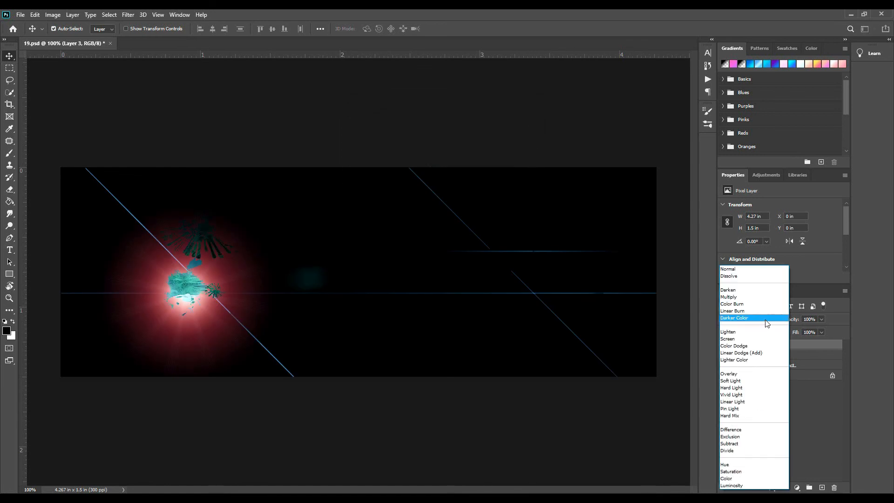
pyautogui.click(742, 341)
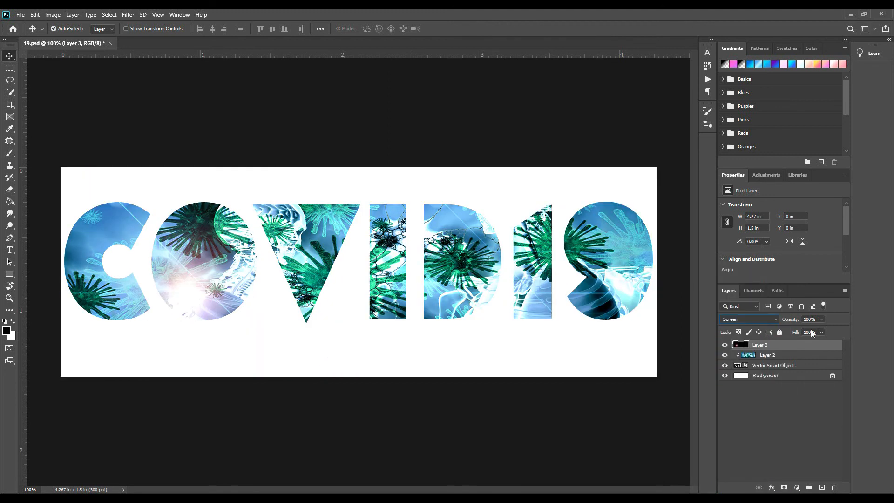
pyautogui.click(822, 320)
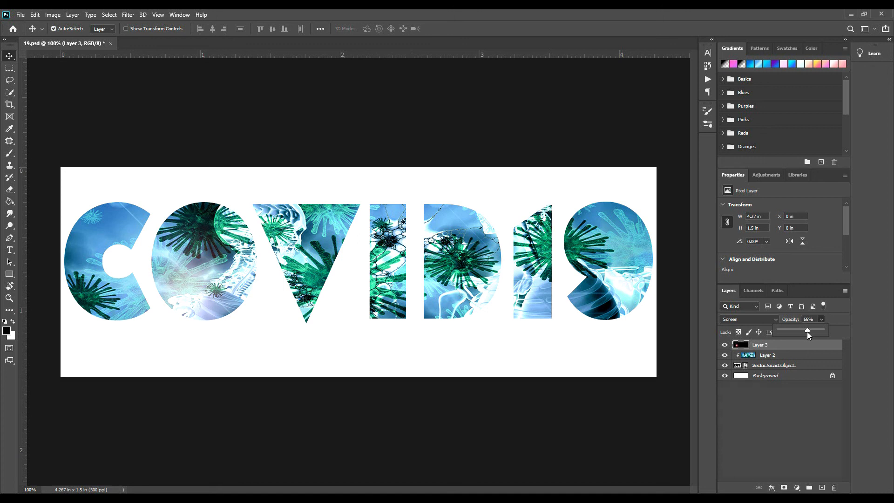
pyautogui.moveTo(789, 331); pyautogui.dragTo(794, 332)
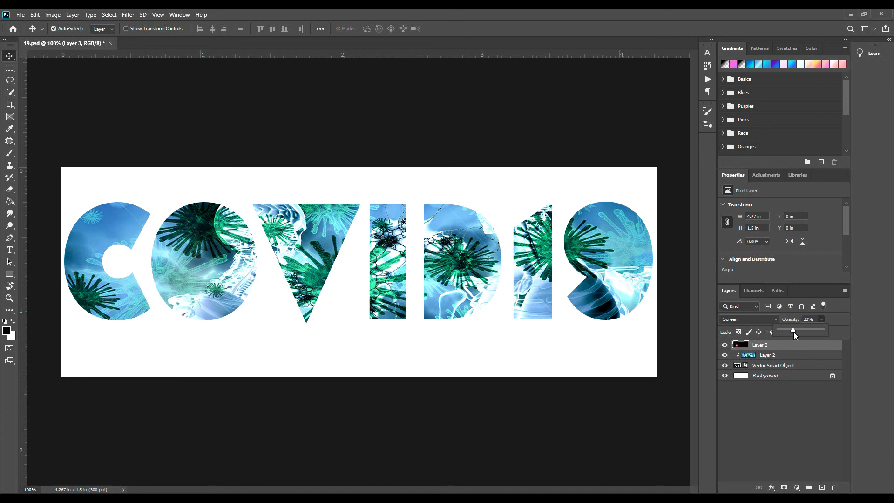